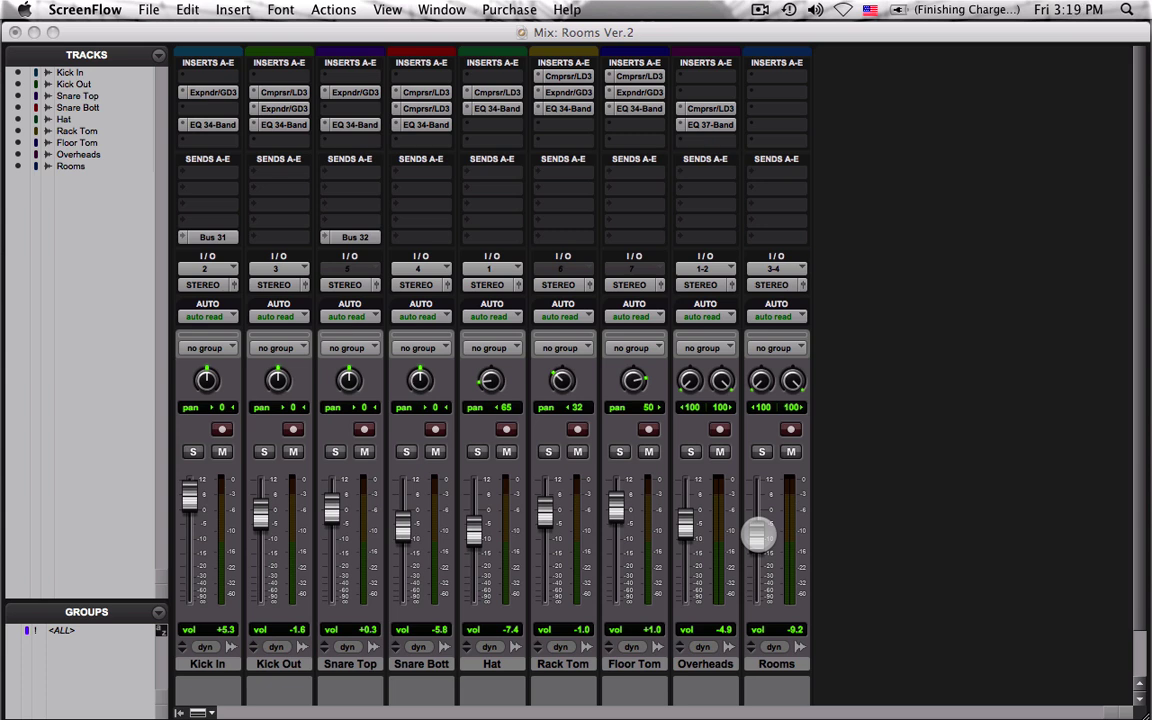
Lower the Rooms track's volume to -11.3 dB, start playback, and raise the fader to -8.9 dB.
{"action": "left_click_drag", "start_coordinate": [758, 535], "coordinate": [758, 541]}
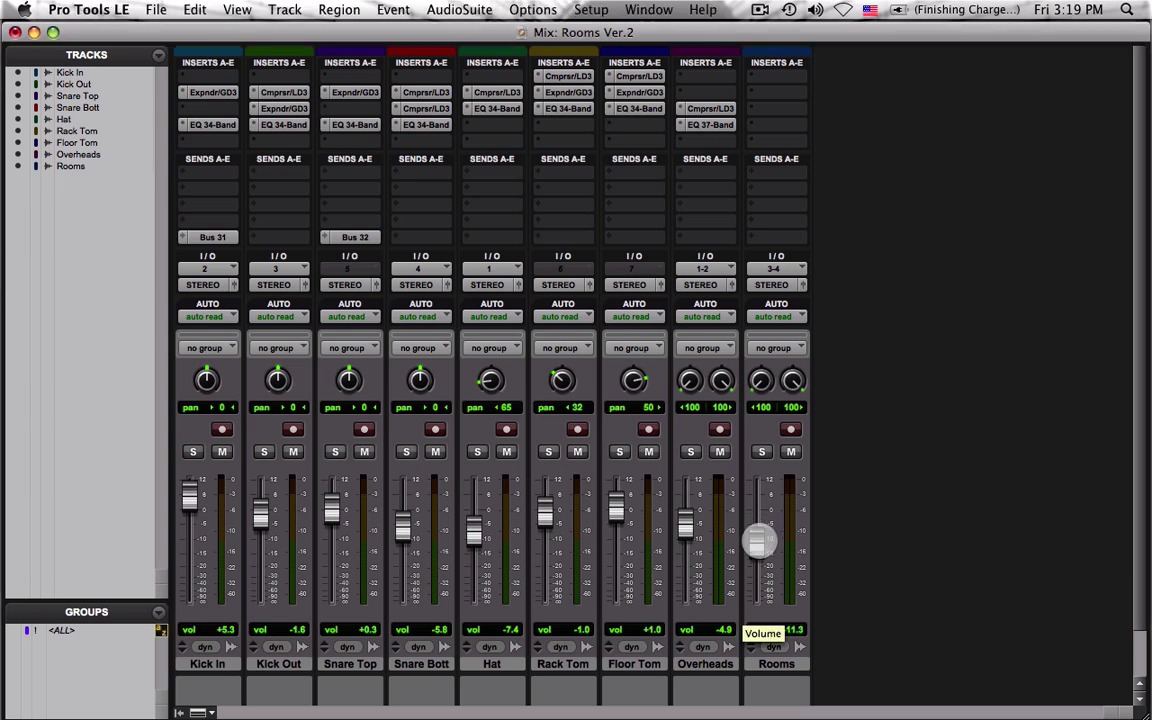
{"action": "key", "text": "space"}
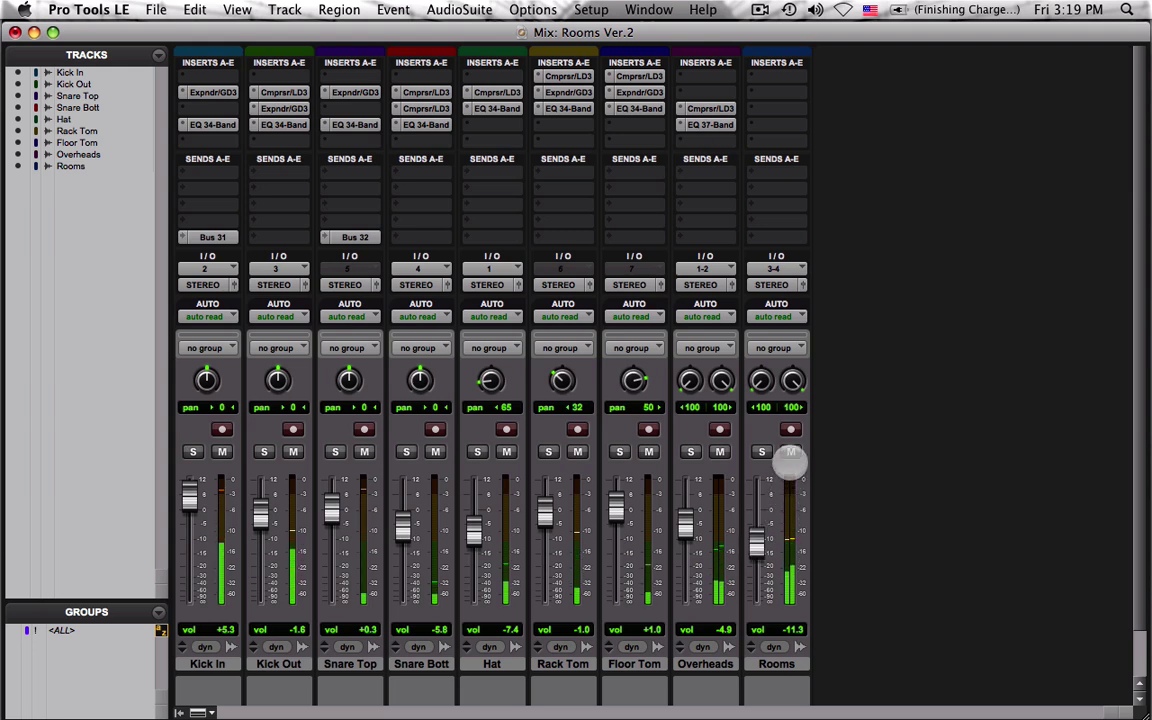
{"action": "left_click_drag", "start_coordinate": [757, 541], "coordinate": [757, 530]}
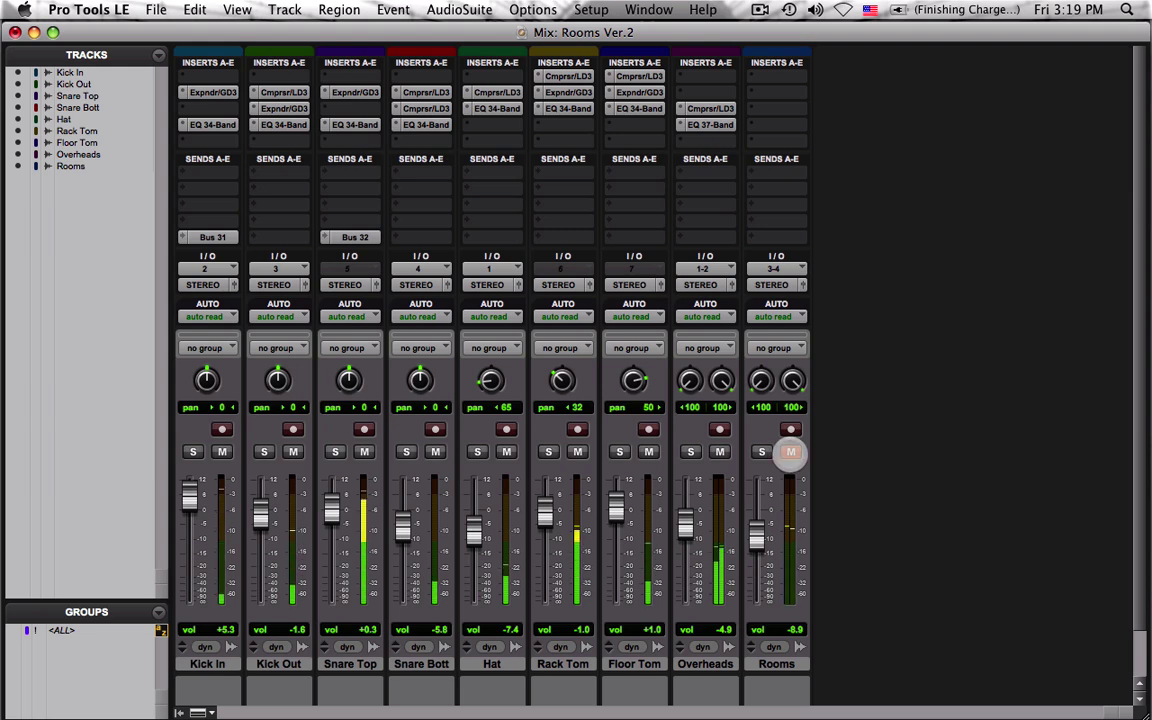
Compare the playing drum mix with the Rooms track muted and unmuted, and audition the Rooms track soloed and unsoloed.
{"action": "left_click", "coordinate": [790, 452]}
{"action": "left_click", "coordinate": [790, 452]}
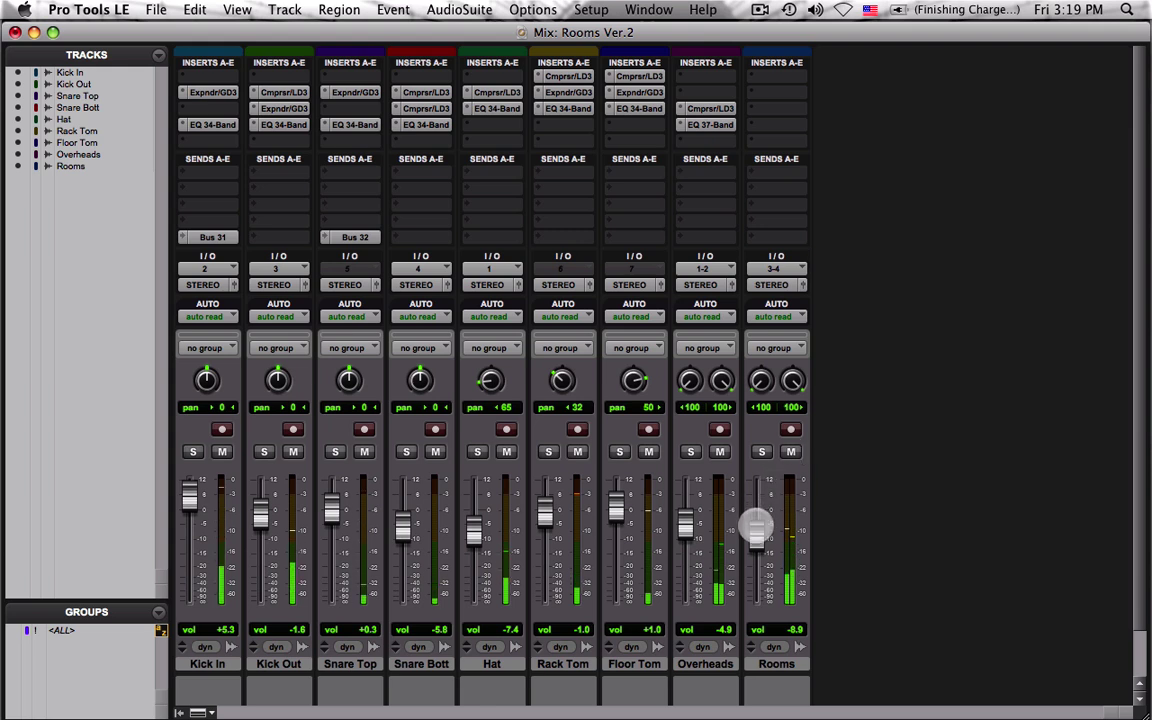
{"action": "left_click", "coordinate": [761, 452]}
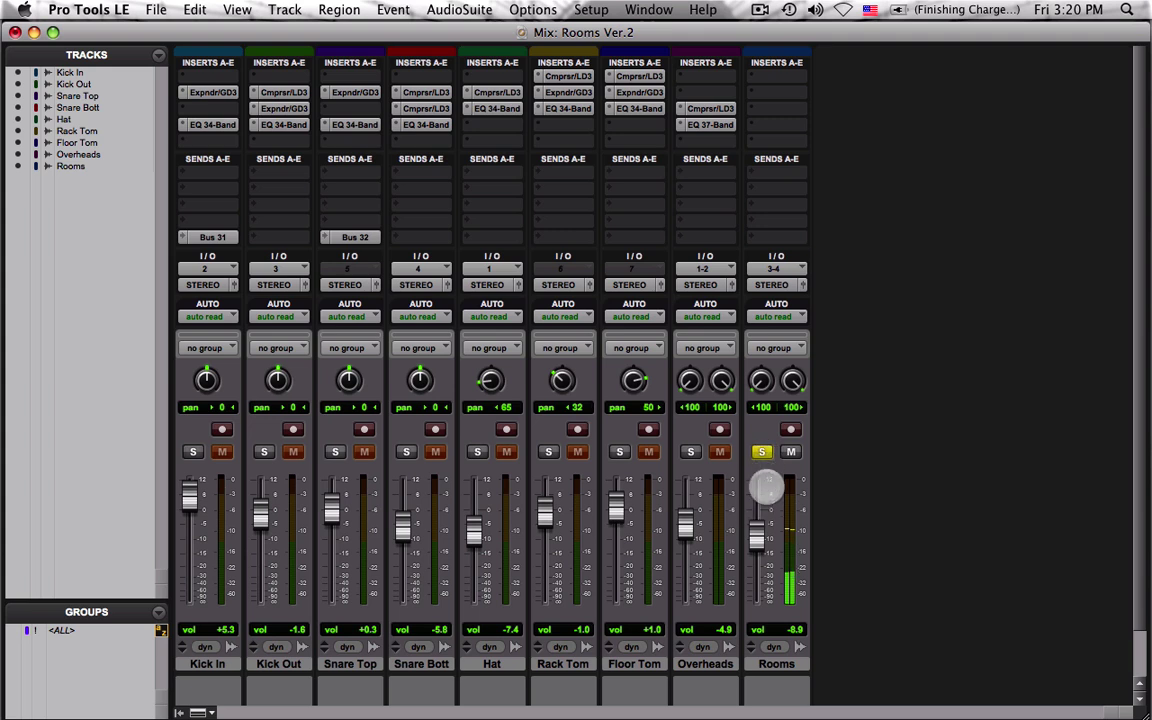
{"action": "left_click", "coordinate": [763, 452]}
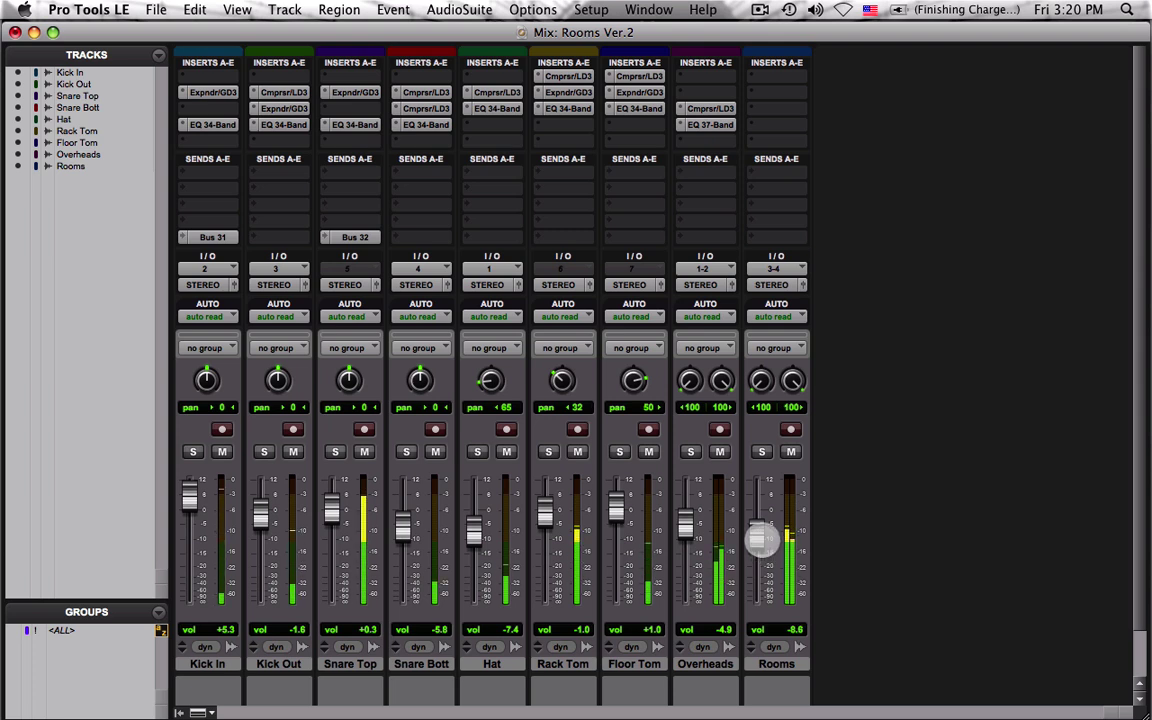
Audition the Rooms track at 0.0 dB and settle its volume at -7.7 dB.
{"action": "left_click_drag", "start_coordinate": [760, 540], "coordinate": [757, 512]}
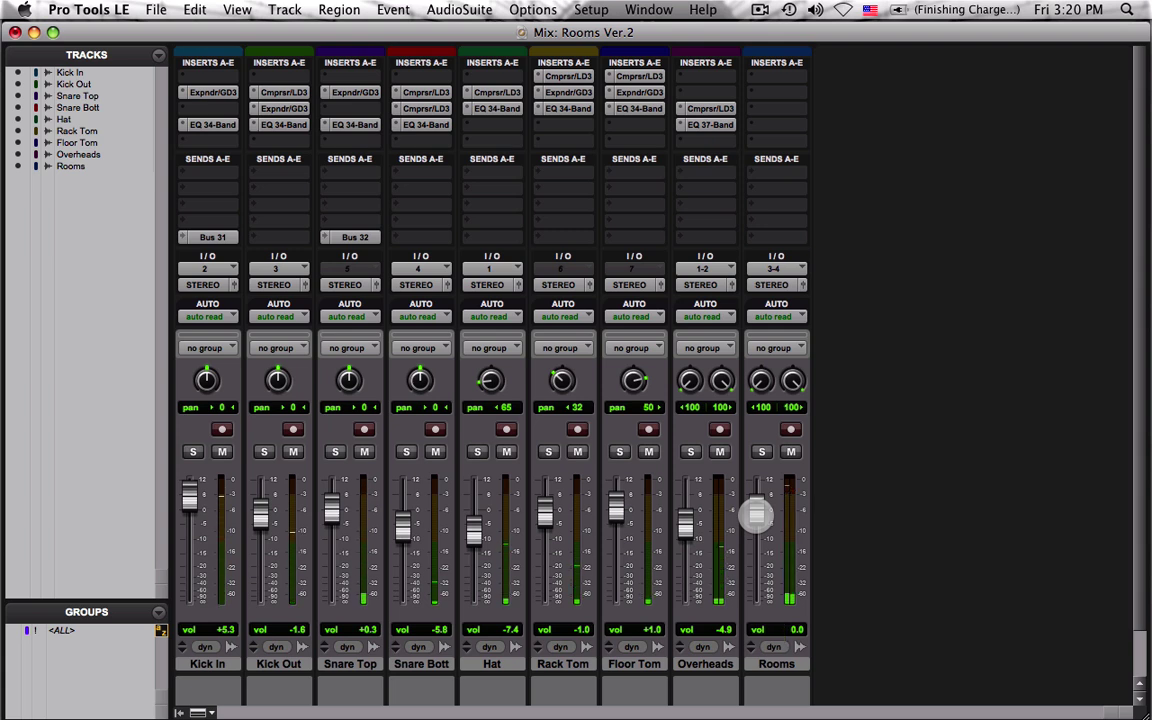
{"action": "left_click_drag", "start_coordinate": [757, 513], "coordinate": [758, 538]}
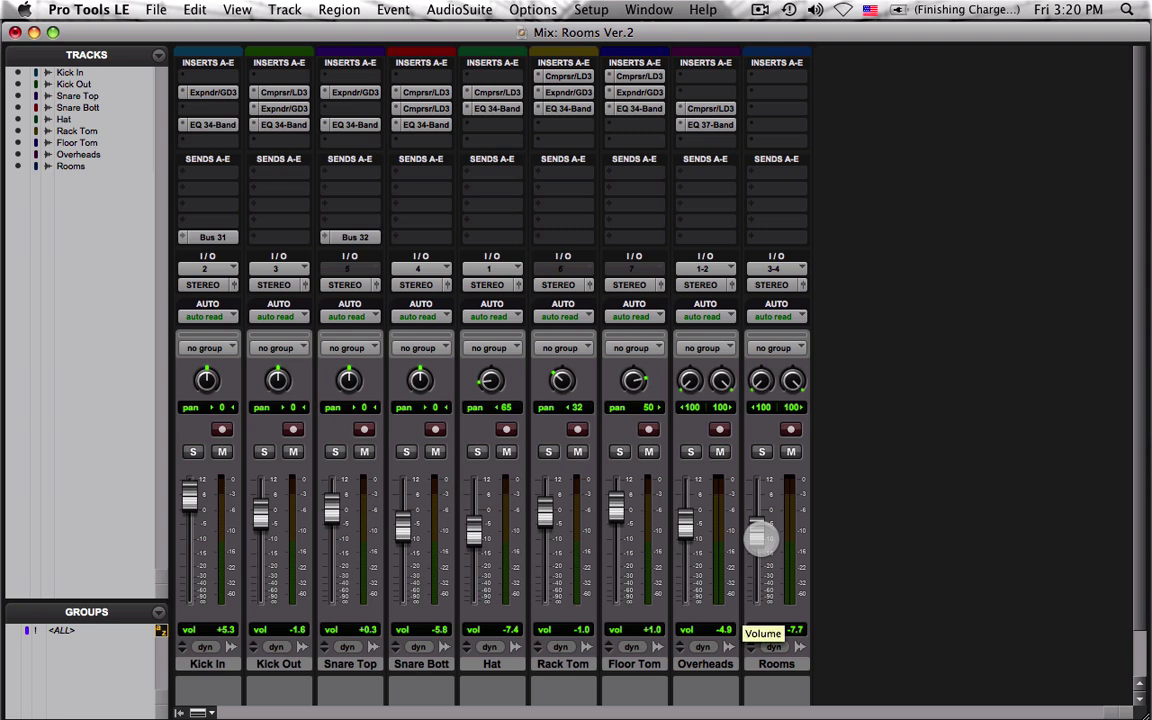
Insert the multichannel EQ 3 4-Band (stereo) plug-in in the Rooms track's second insert slot.
{"action": "left_click", "coordinate": [755, 92]}
{"action": "mouse_move", "coordinate": [827, 121]}
{"action": "mouse_move", "coordinate": [1039, 118]}
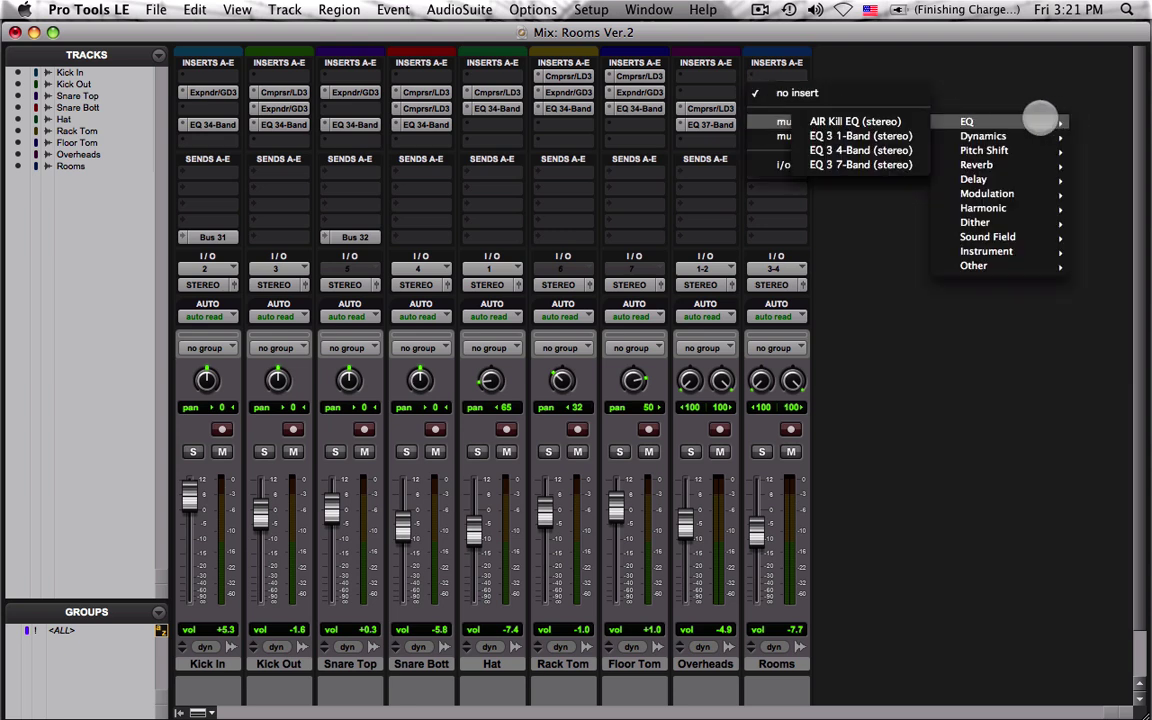
{"action": "left_click", "coordinate": [840, 150]}
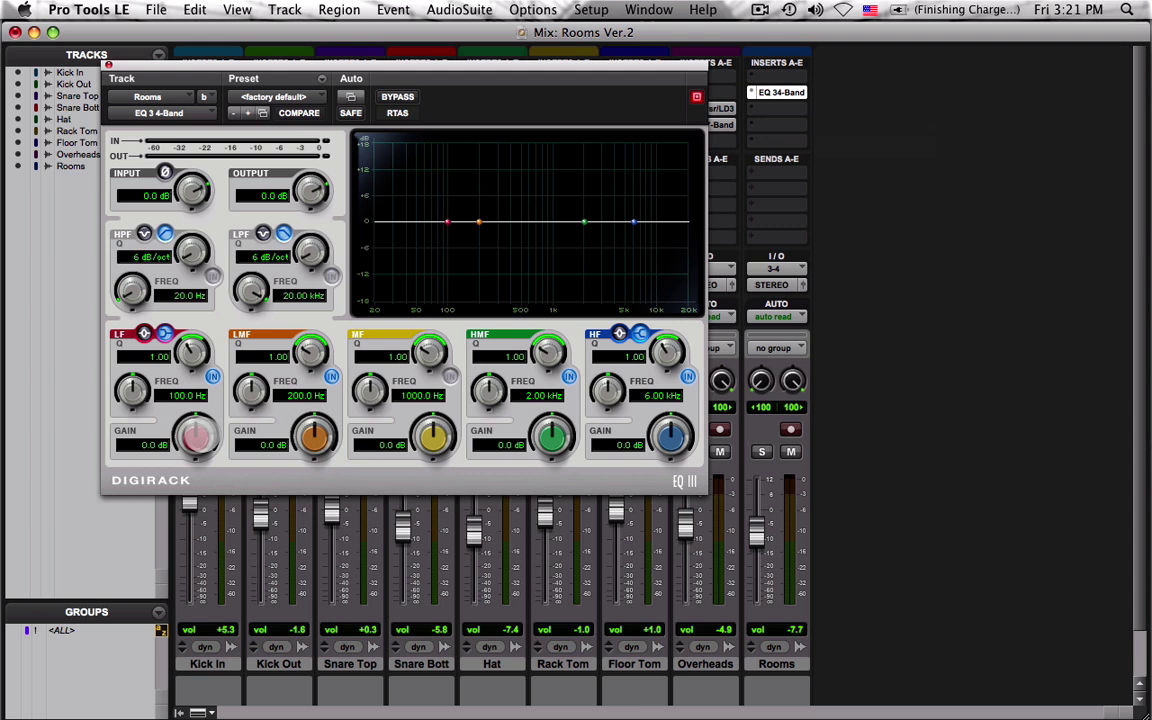
Set the EQ's LF gain to 12.0 dB and, while playing Rooms soloed, reduce its output to -3.1 dB.
{"action": "left_click_drag", "start_coordinate": [197, 437], "coordinate": [197, 470]}
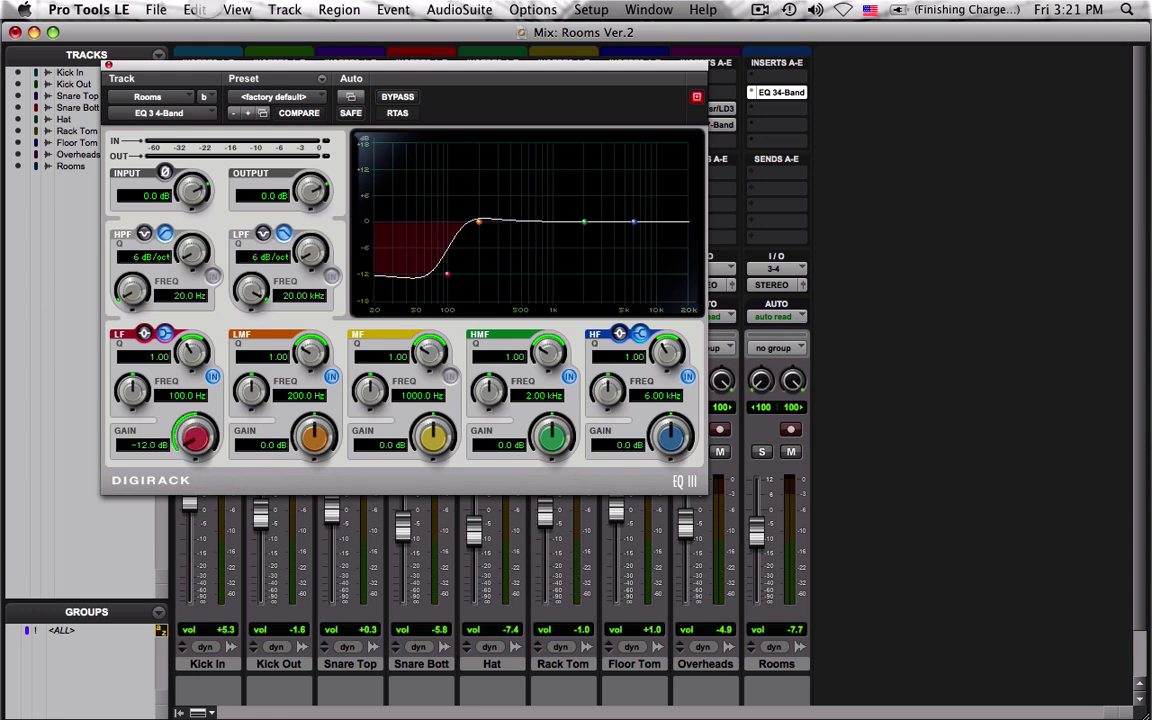
{"action": "left_click_drag", "start_coordinate": [180, 410], "coordinate": [165, 168]}
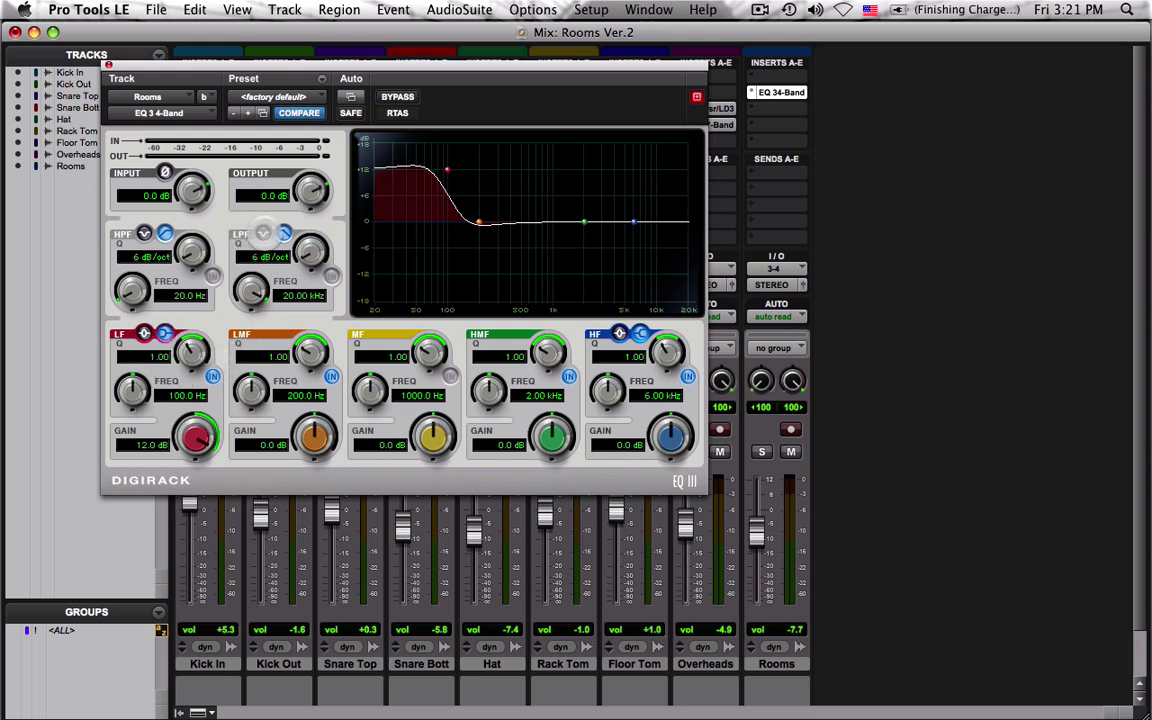
{"action": "key", "text": "space"}
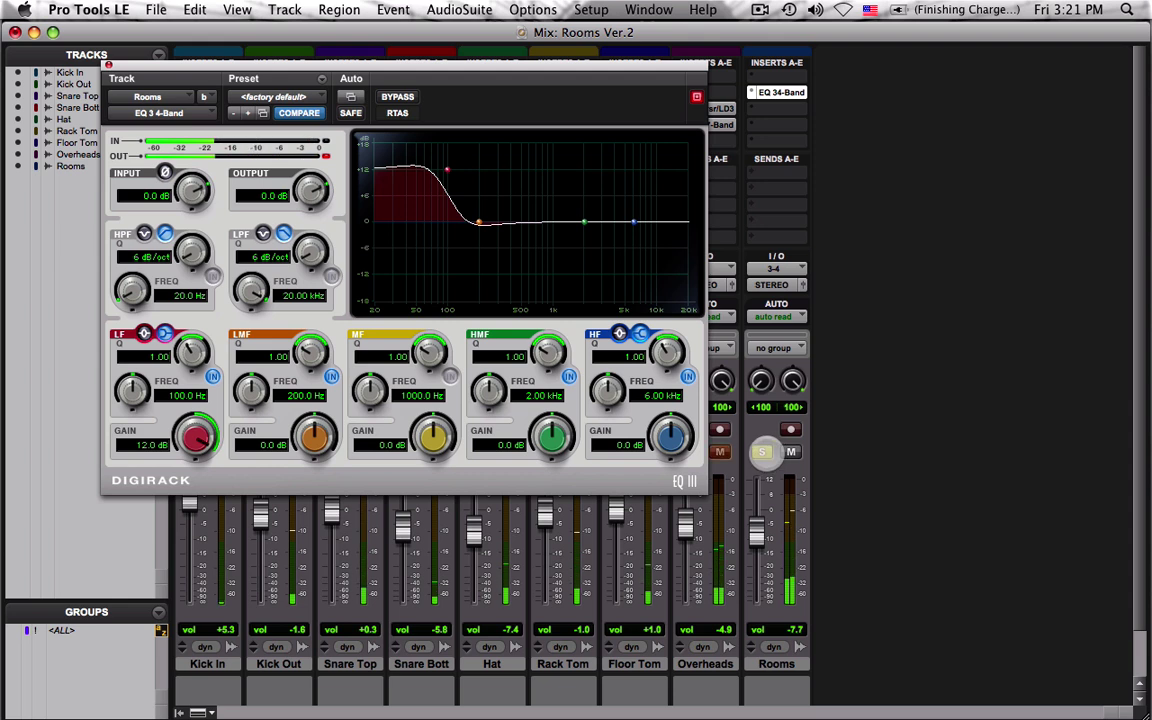
{"action": "left_click", "coordinate": [762, 452]}
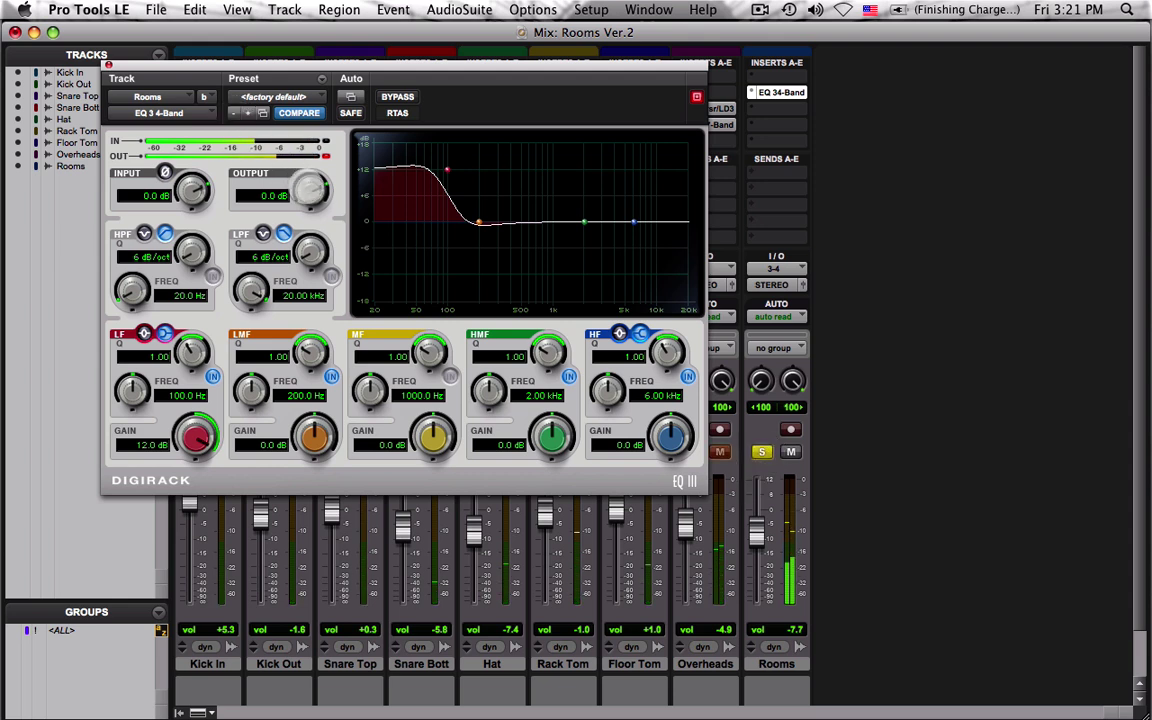
{"action": "left_click_drag", "start_coordinate": [298, 184], "coordinate": [306, 212]}
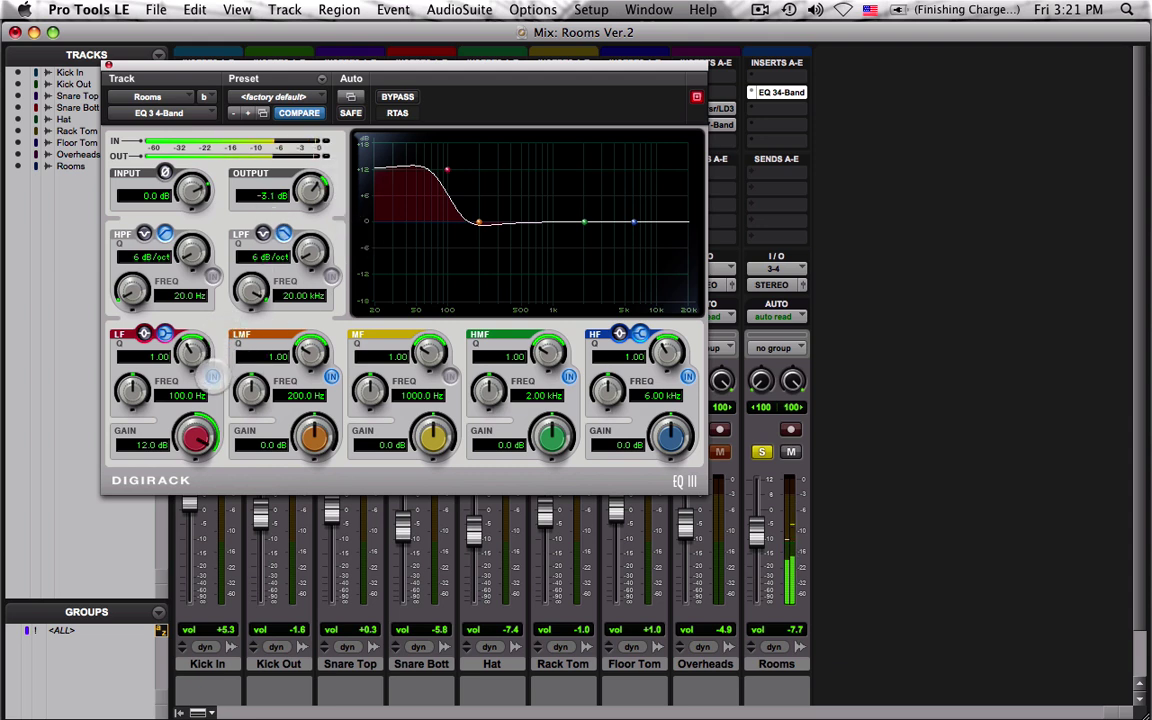
Compare the soloed Rooms sound with the EQ's LF band off and on, and unsolo the track.
{"action": "left_click", "coordinate": [212, 376]}
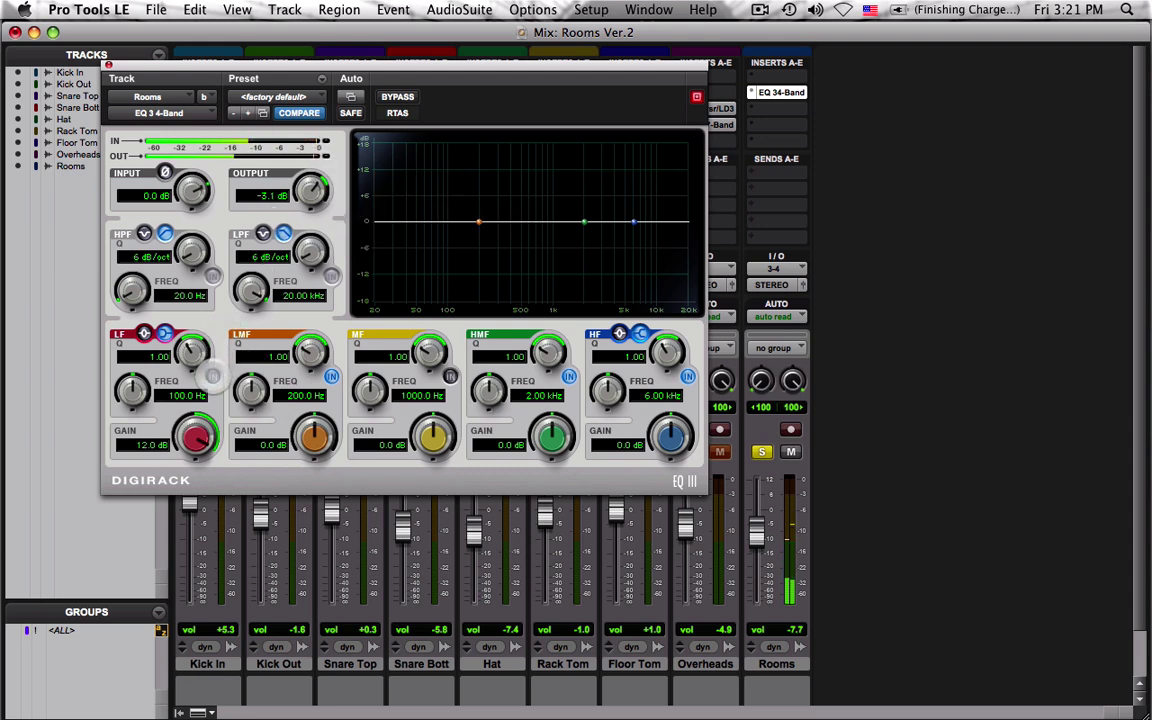
{"action": "left_click", "coordinate": [212, 376]}
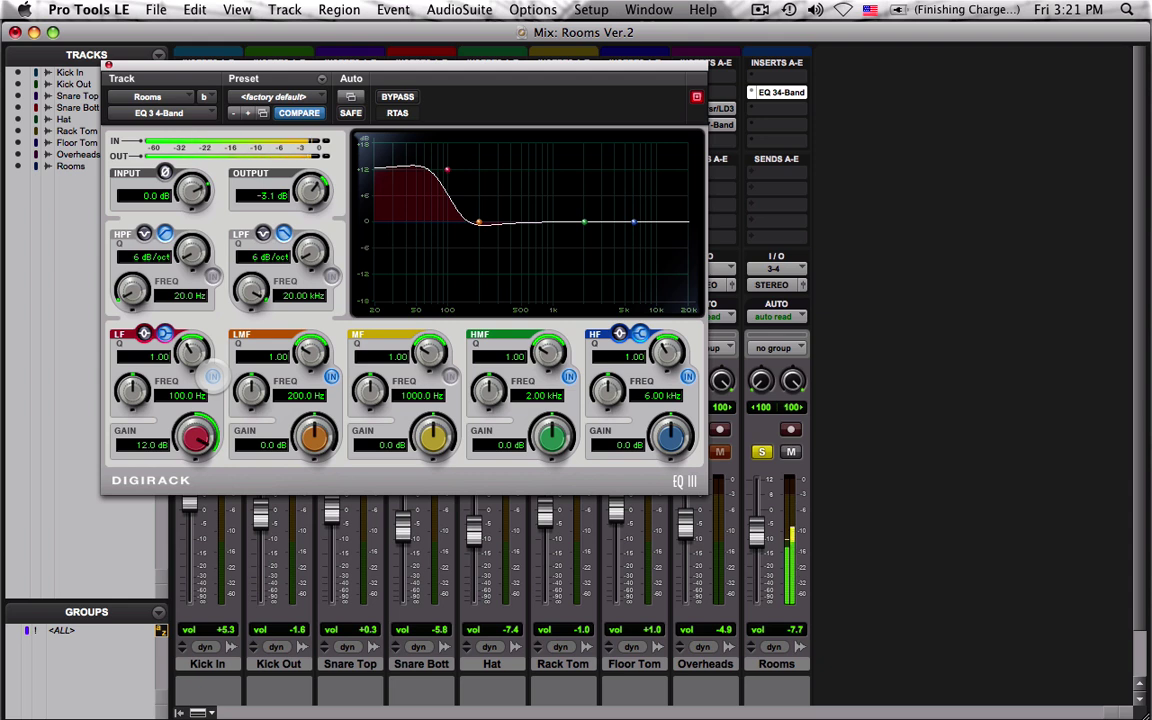
{"action": "left_click", "coordinate": [762, 451]}
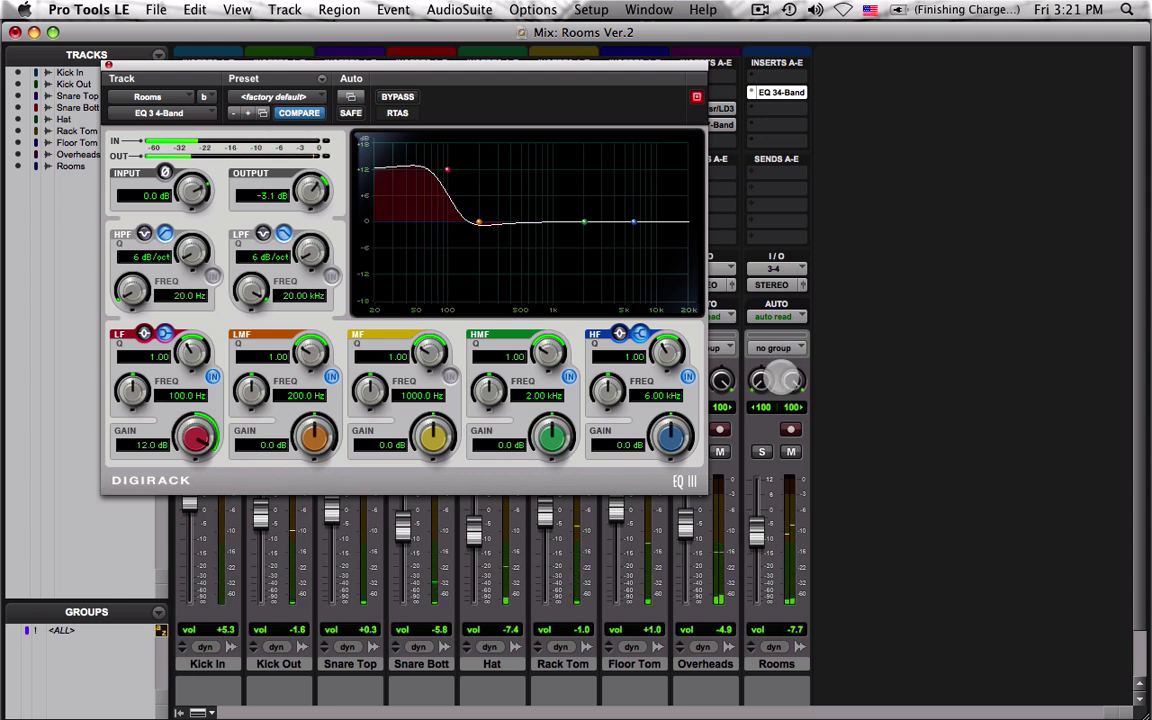
Insert the multichannel Compressor/Limiter Dyn 3 (stereo) plug-in in the Rooms track's third insert slot.
{"action": "left_click", "coordinate": [756, 109]}
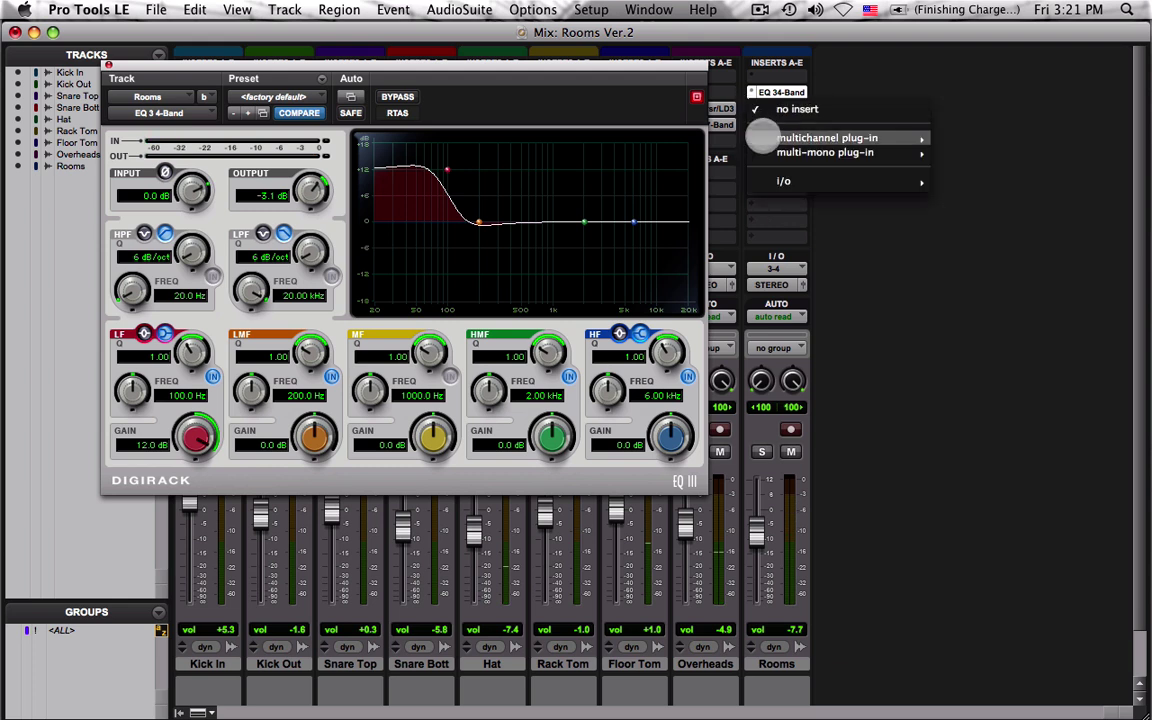
{"action": "mouse_move", "coordinate": [830, 138]}
{"action": "mouse_move", "coordinate": [938, 148]}
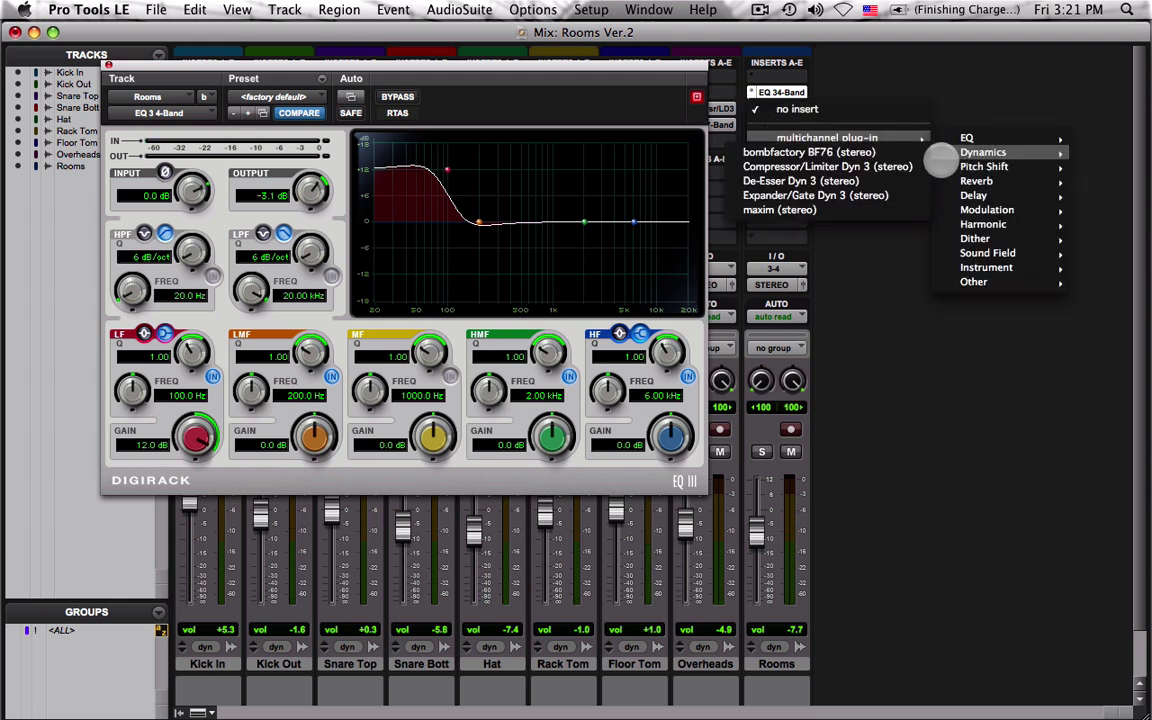
{"action": "left_click", "coordinate": [894, 164]}
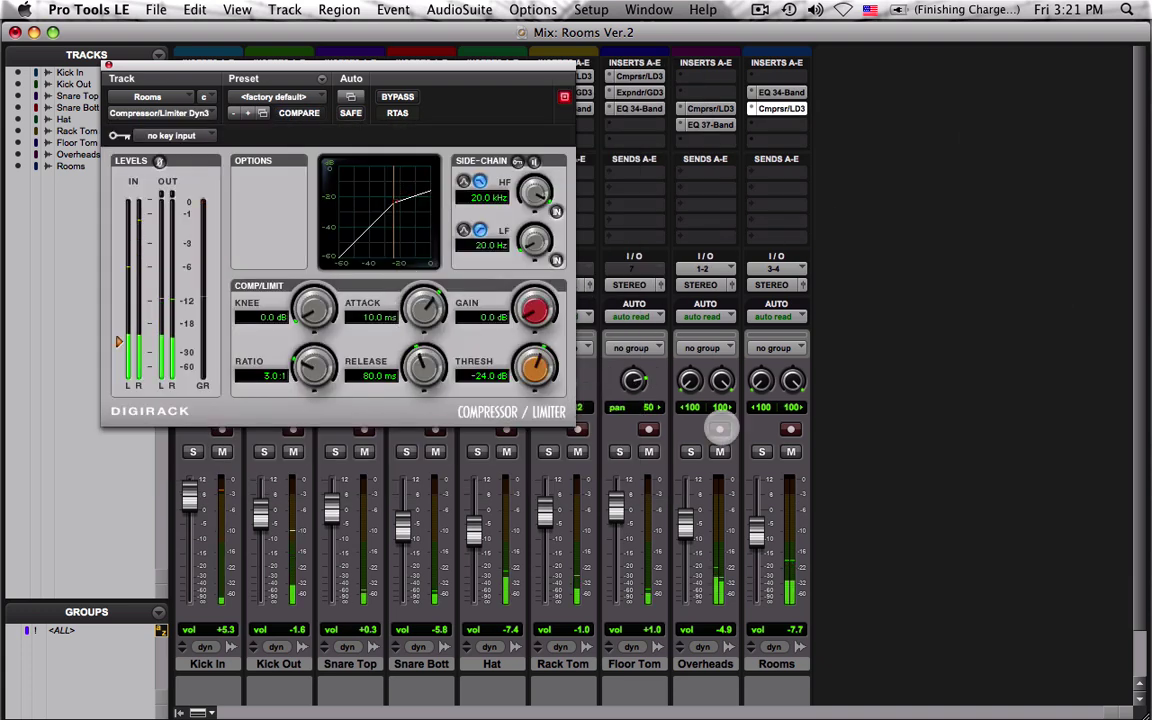
Solo the Rooms track and set the compressor's attack to 10.0 µs and its gain to 7.2 dB.
{"action": "left_click", "coordinate": [761, 451]}
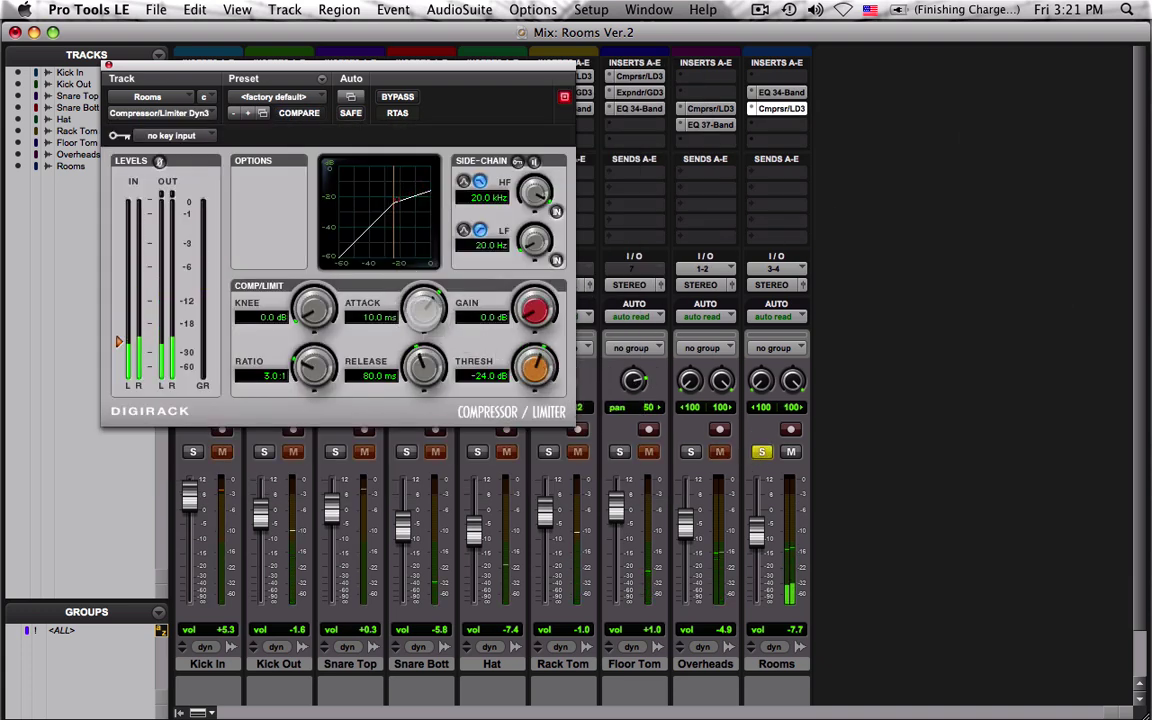
{"action": "left_click_drag", "start_coordinate": [424, 310], "coordinate": [423, 372]}
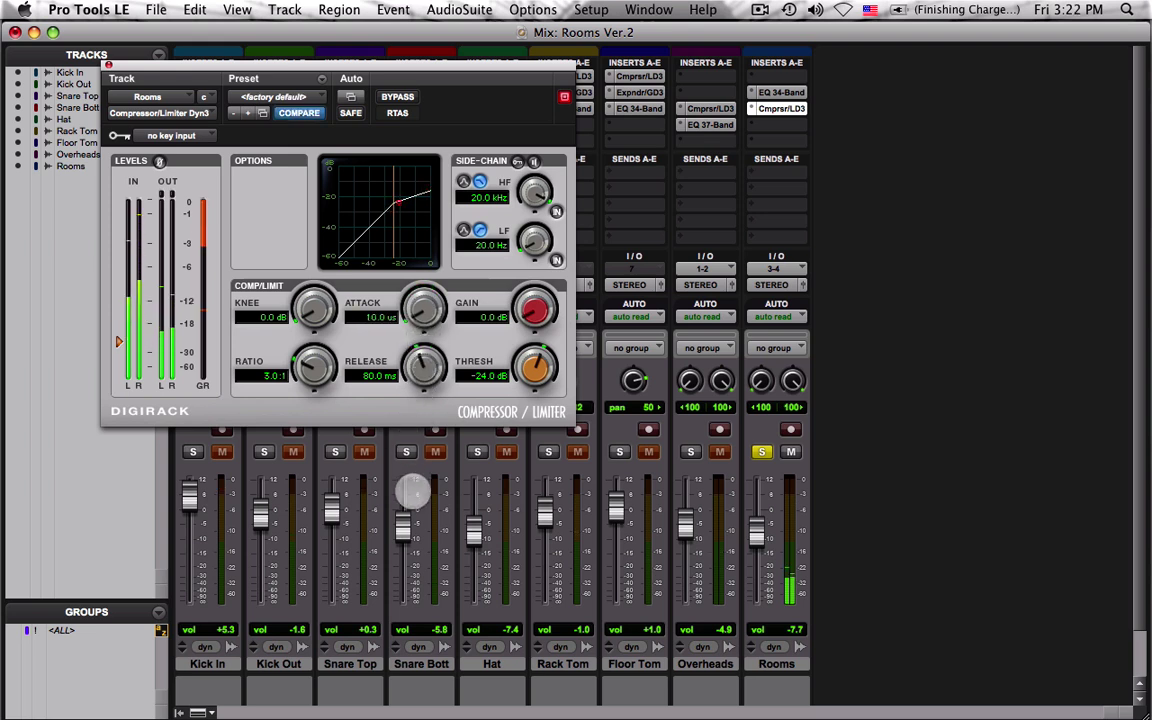
{"action": "left_click_drag", "start_coordinate": [534, 308], "coordinate": [534, 270]}
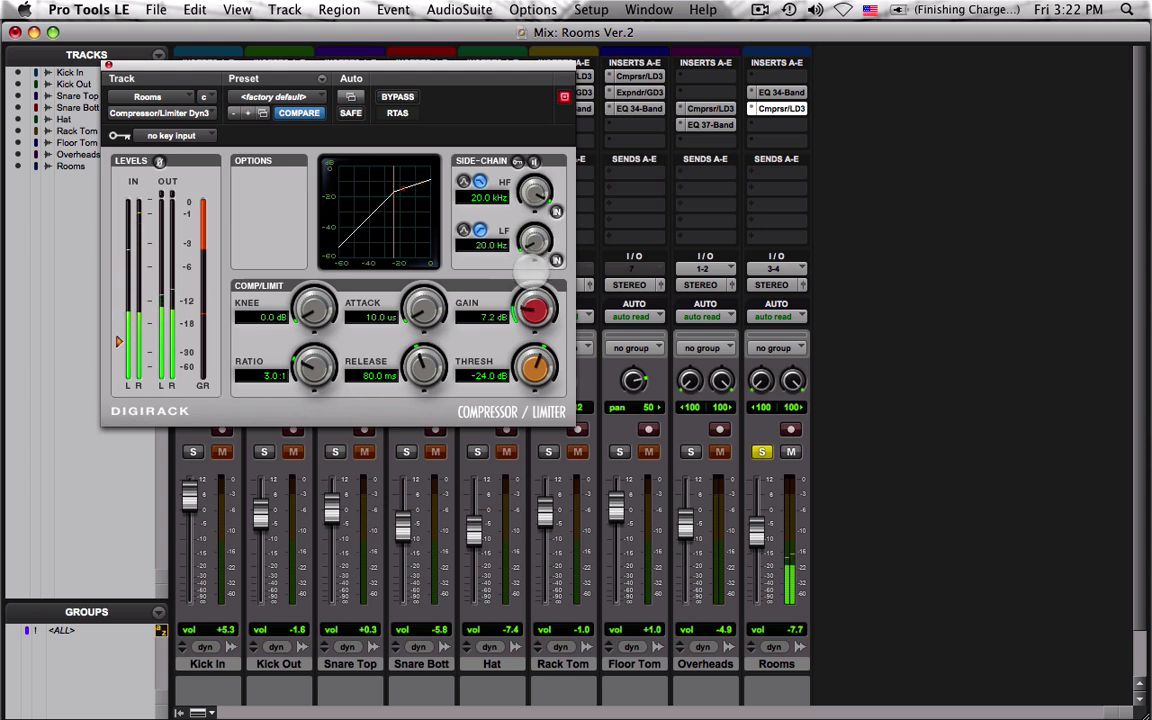
Audition slower compressor attack times up to 20.3 ms on Rooms and set the attack to 3.5 ms.
{"action": "left_click_drag", "start_coordinate": [408, 292], "coordinate": [404, 210]}
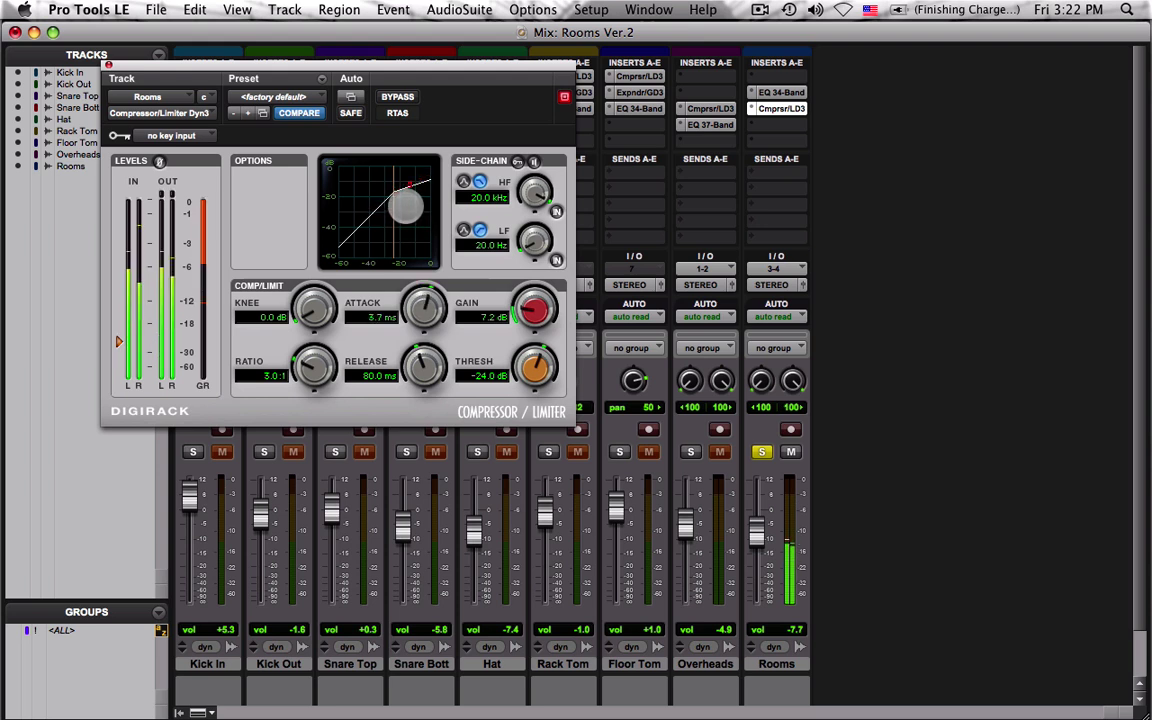
{"action": "left_click_drag", "start_coordinate": [405, 205], "coordinate": [403, 178]}
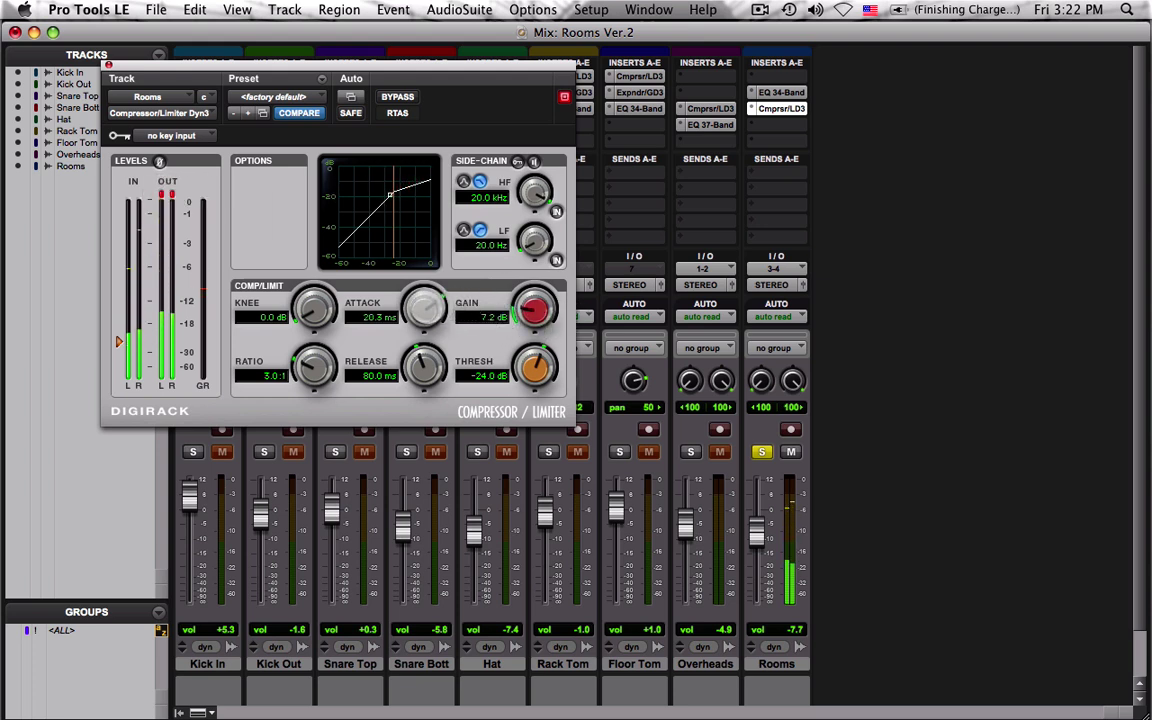
{"action": "left_click_drag", "start_coordinate": [426, 318], "coordinate": [427, 335]}
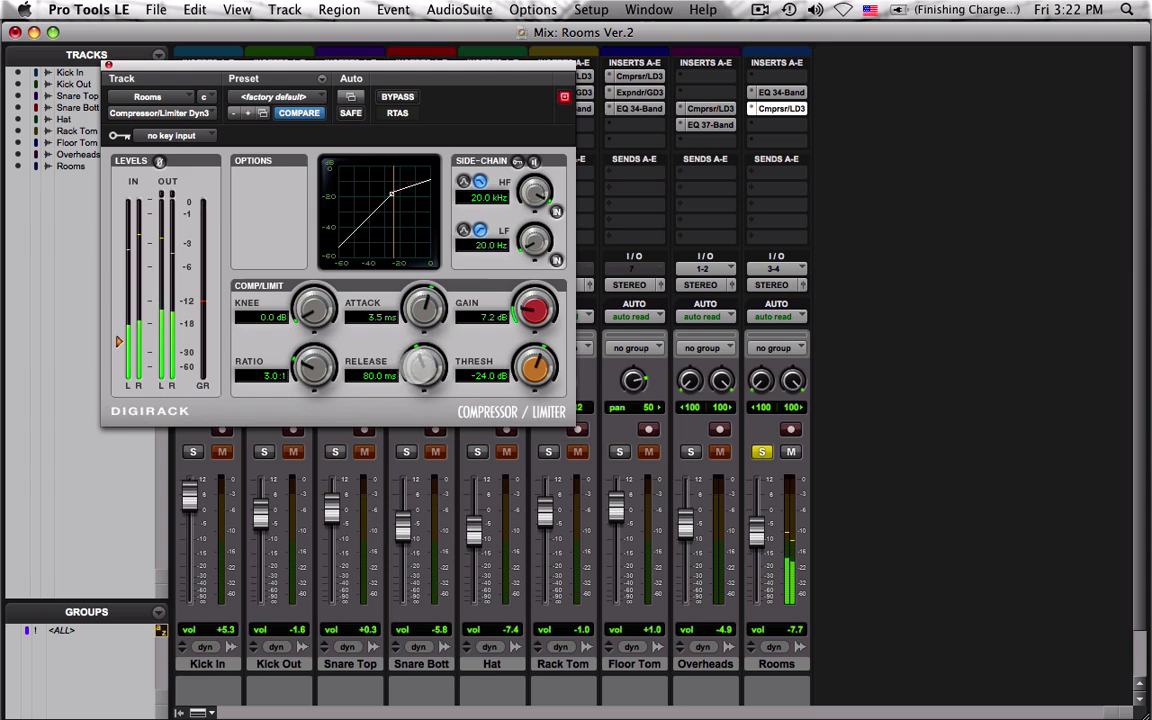
Shorten the Rooms compressor's release to 5.0 ms and lower its threshold to -30.3 dB.
{"action": "left_click_drag", "start_coordinate": [423, 368], "coordinate": [423, 378]}
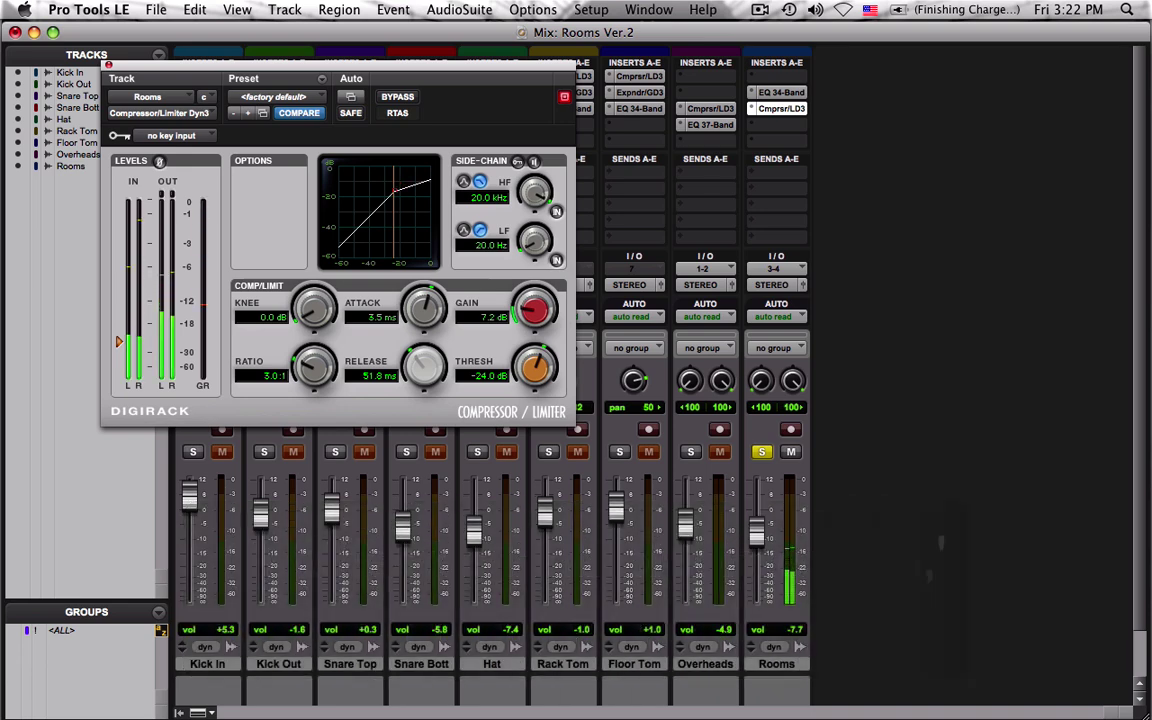
{"action": "left_click_drag", "start_coordinate": [424, 366], "coordinate": [440, 443]}
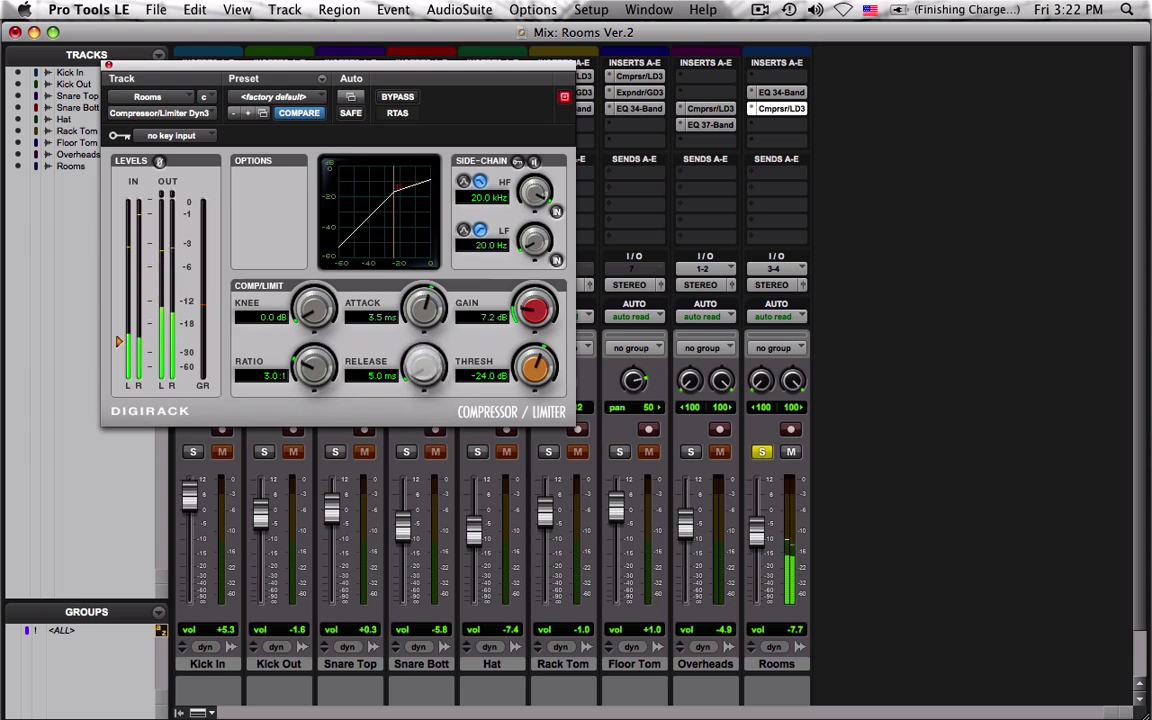
{"action": "left_click", "coordinate": [520, 368]}
{"action": "left_click_drag", "start_coordinate": [520, 368], "coordinate": [530, 387]}
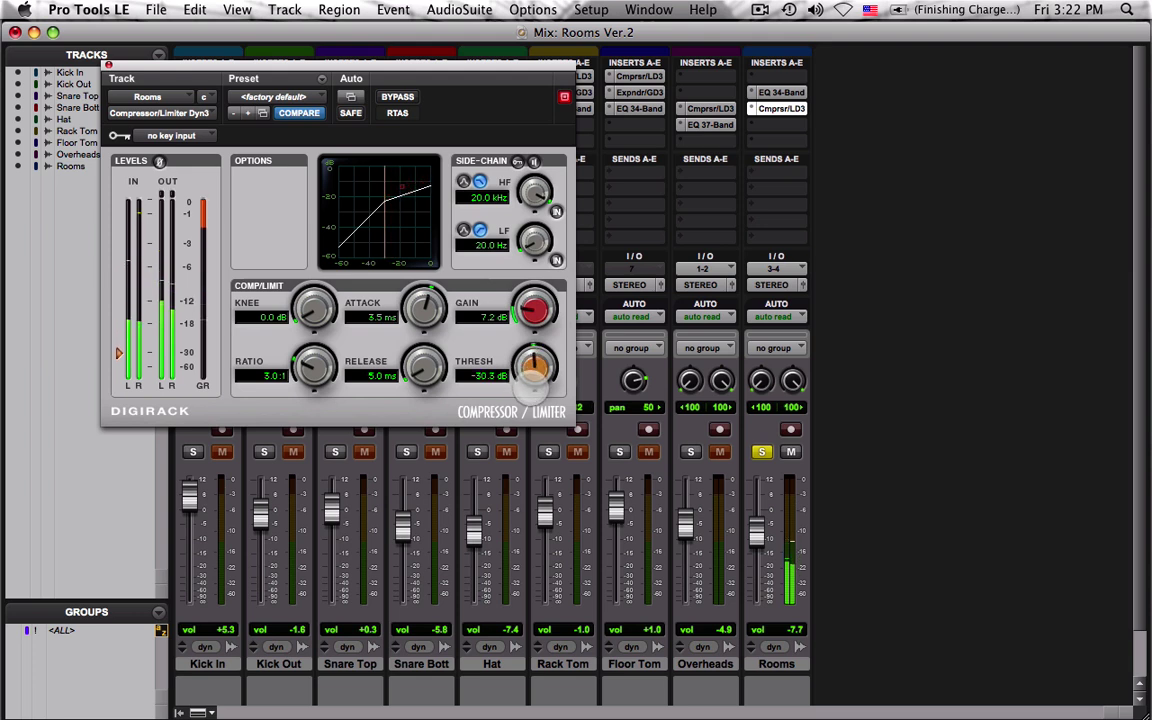
Set the Rooms compressor's release to 50.0 ms and raise its gain to 9.4 dB.
{"action": "left_click", "coordinate": [425, 367]}
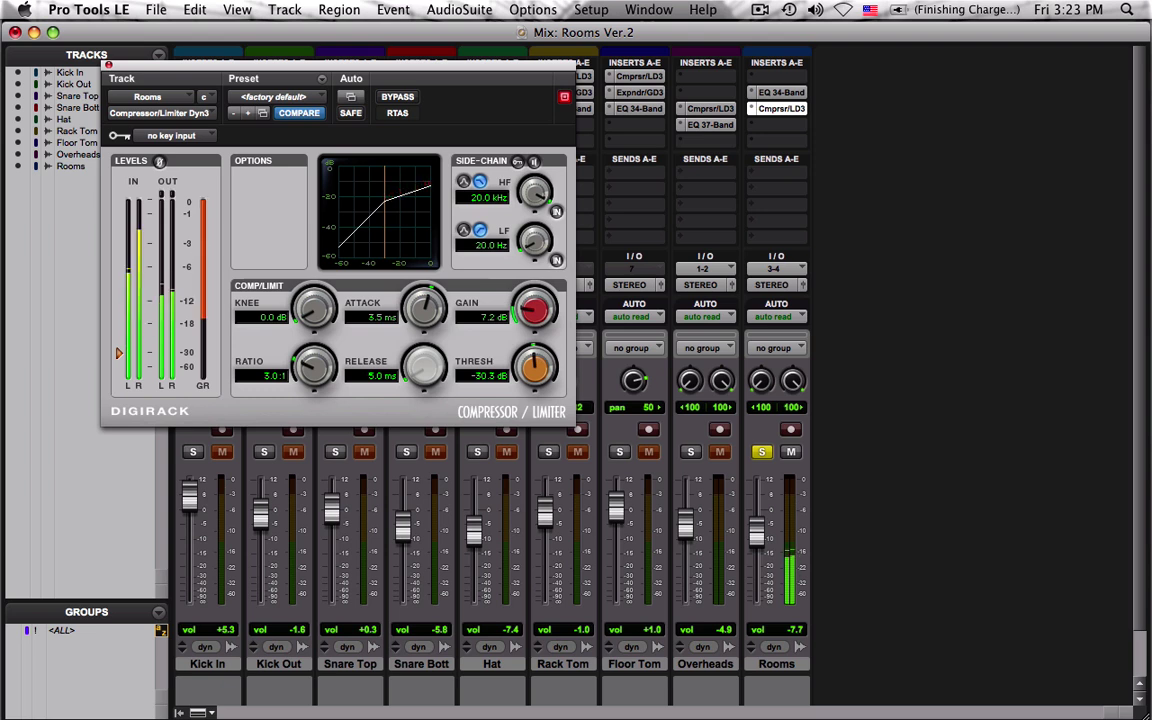
{"action": "left_click_drag", "start_coordinate": [424, 367], "coordinate": [414, 303]}
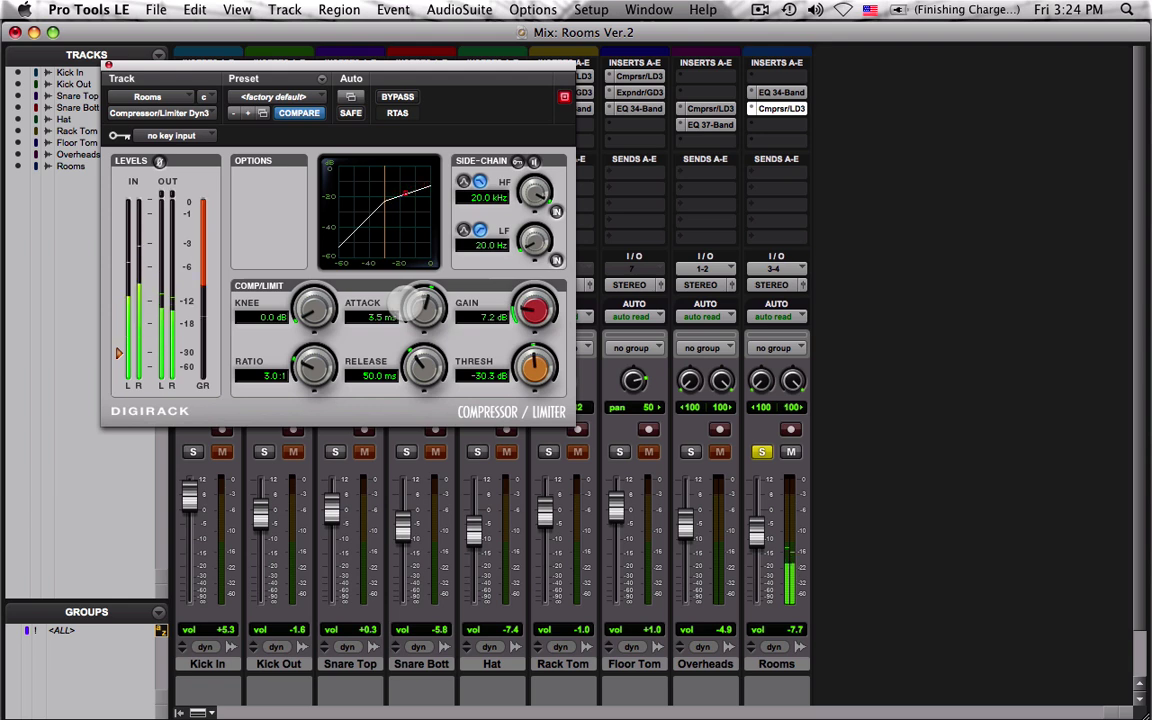
{"action": "left_click_drag", "start_coordinate": [532, 312], "coordinate": [530, 302]}
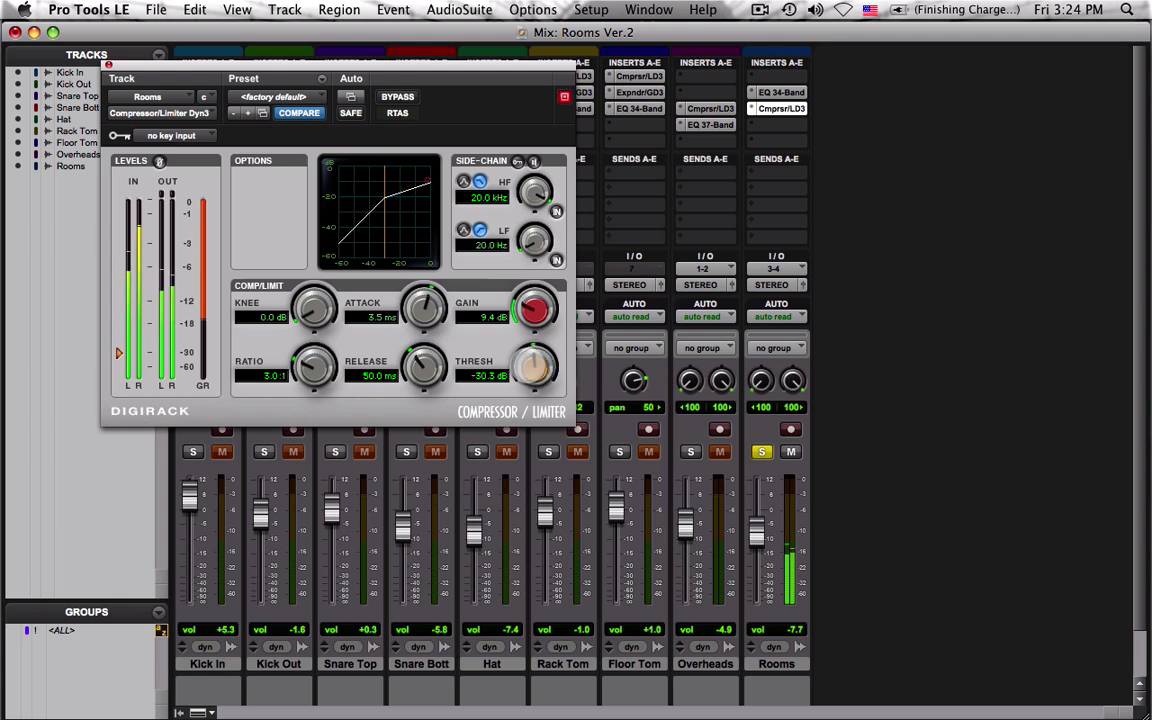
Review the Rooms track's EQ and compressor windows, leaving the EQ 3 4-Band window open.
{"action": "left_click", "coordinate": [785, 92]}
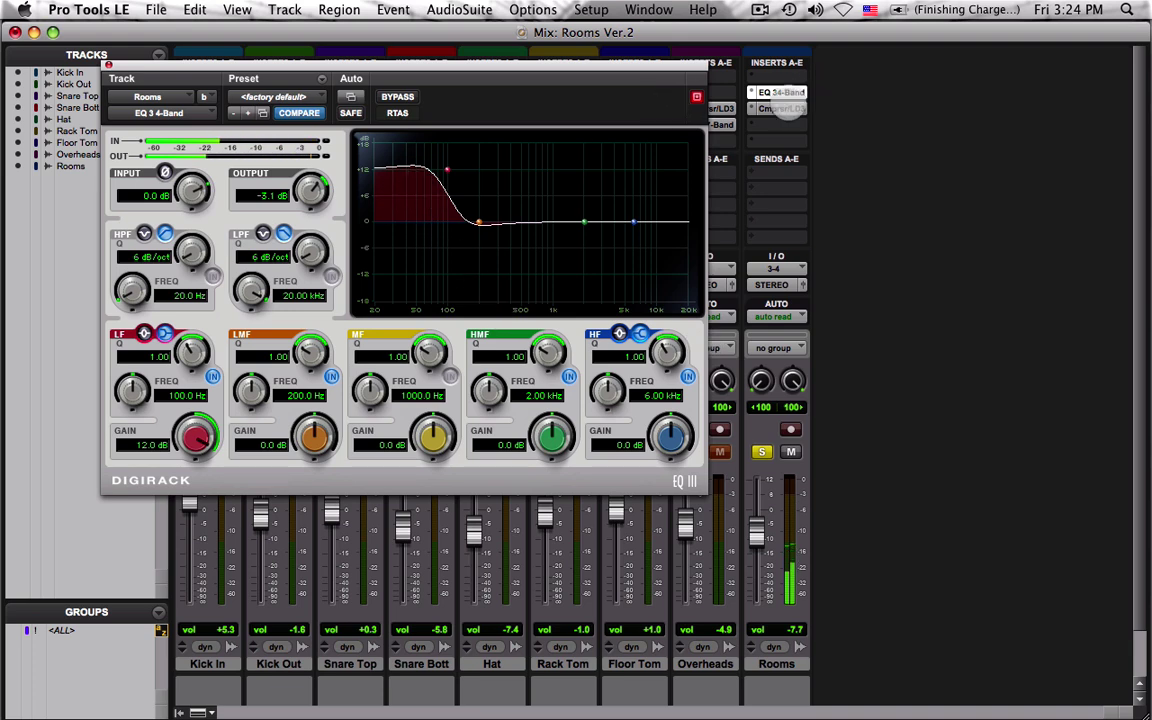
{"action": "left_click", "coordinate": [781, 108]}
{"action": "left_click", "coordinate": [781, 92]}
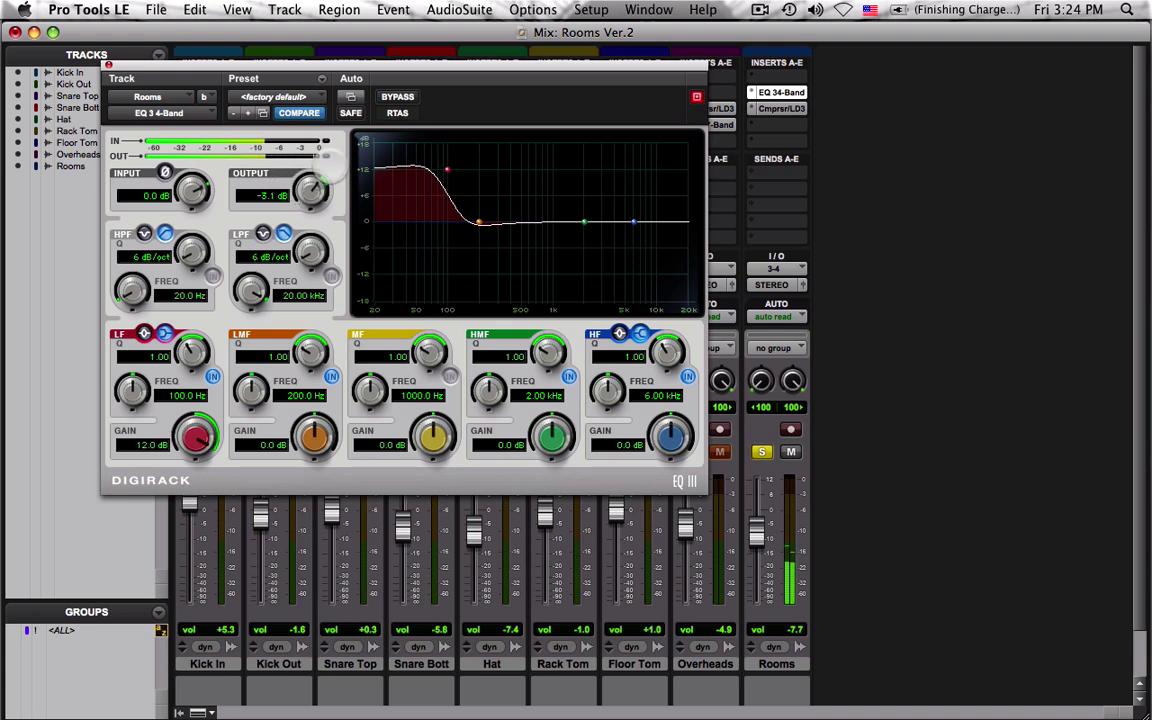
Lower the Rooms compressor's threshold to -31.5 dB and unsolo the Rooms track.
{"action": "left_click", "coordinate": [779, 108]}
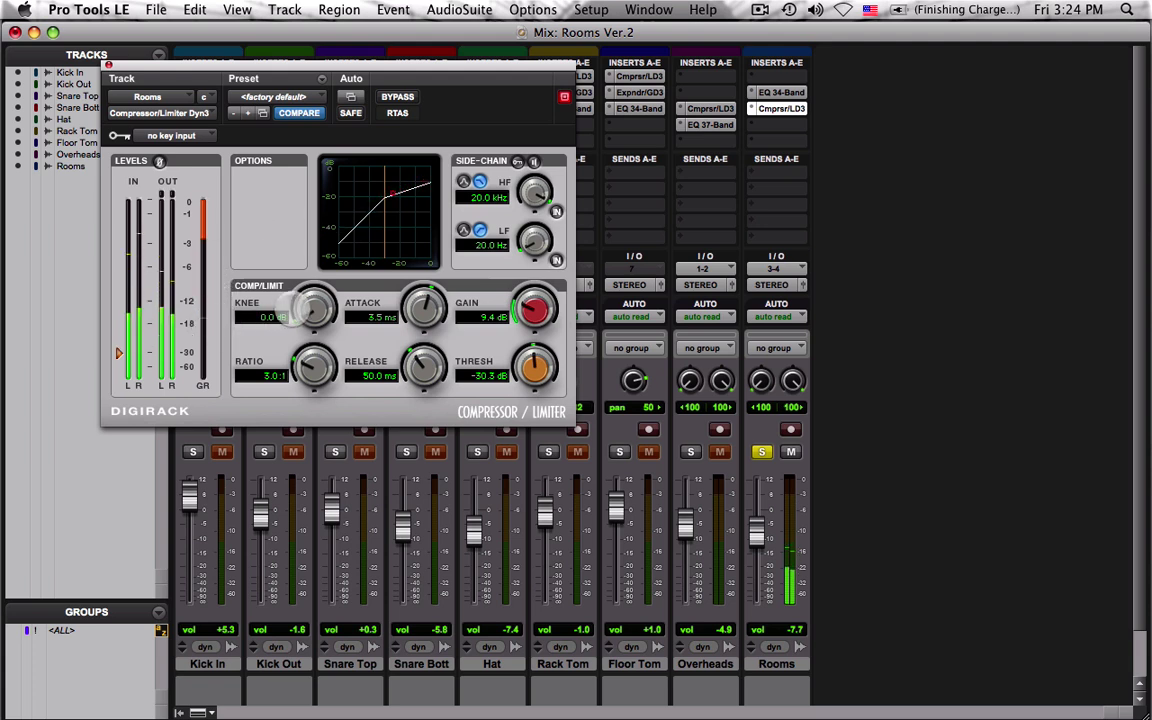
{"action": "left_click_drag", "start_coordinate": [535, 368], "coordinate": [535, 374]}
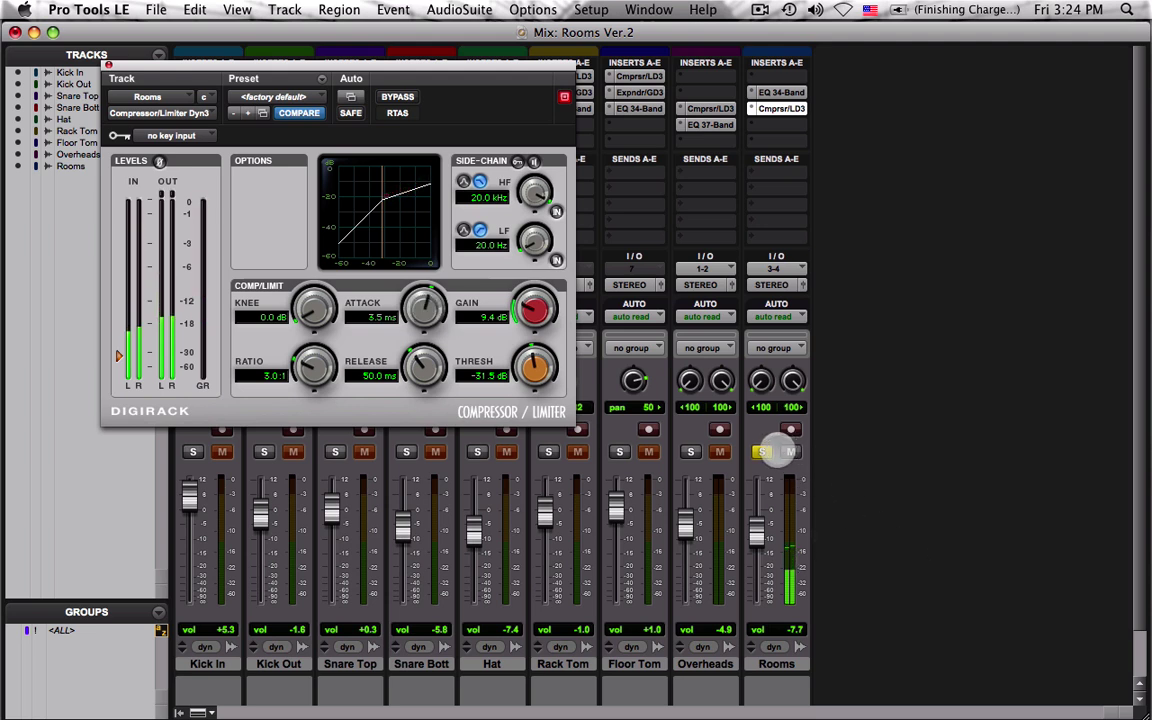
{"action": "left_click", "coordinate": [762, 452]}
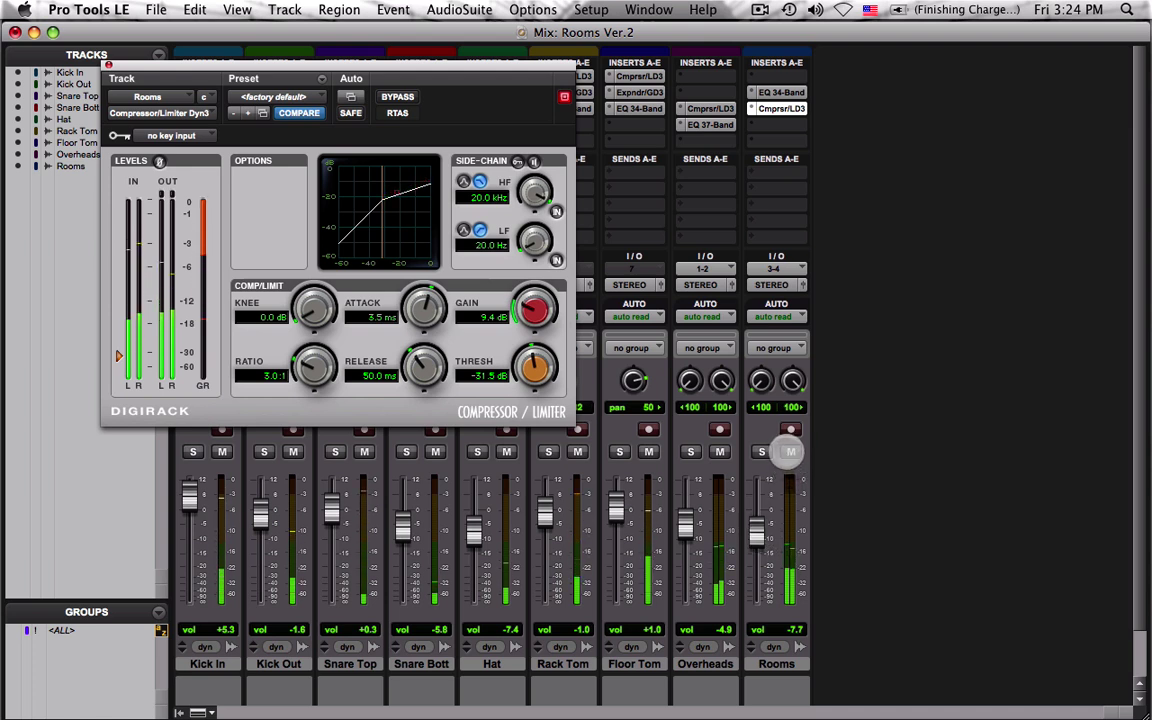
Compare the full drum mix with Rooms muted and unmuted, and raise the Rooms volume to -4.9 dB.
{"action": "left_click", "coordinate": [790, 452]}
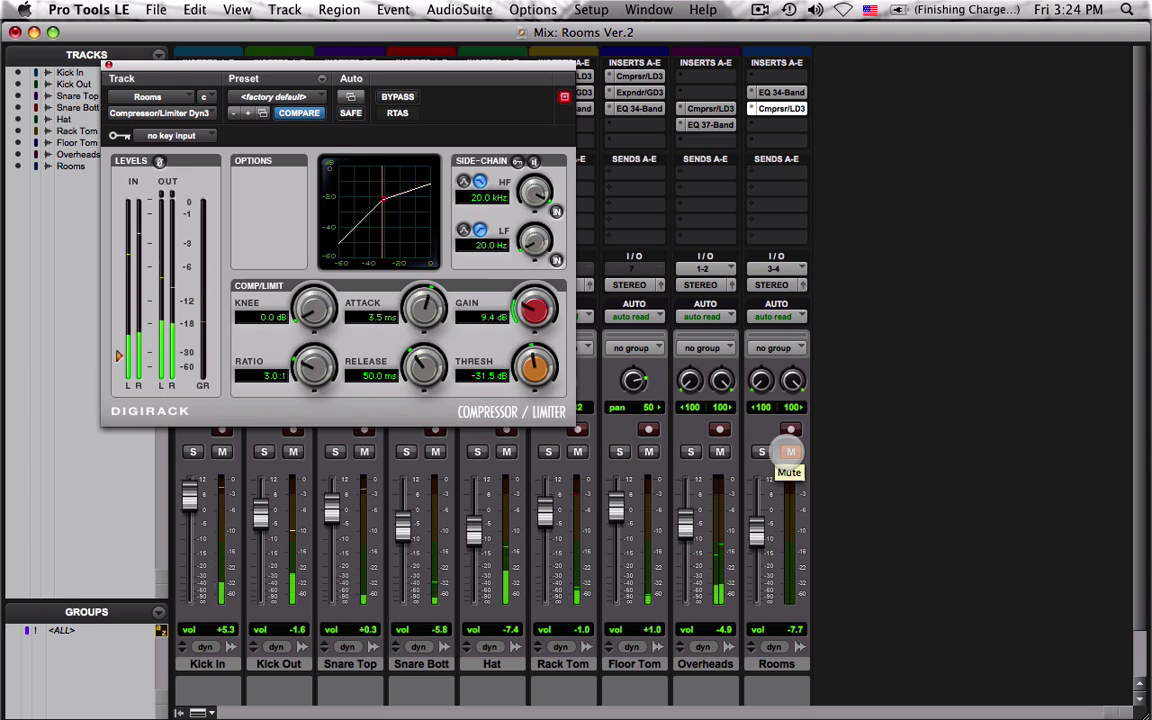
{"action": "left_click", "coordinate": [789, 452]}
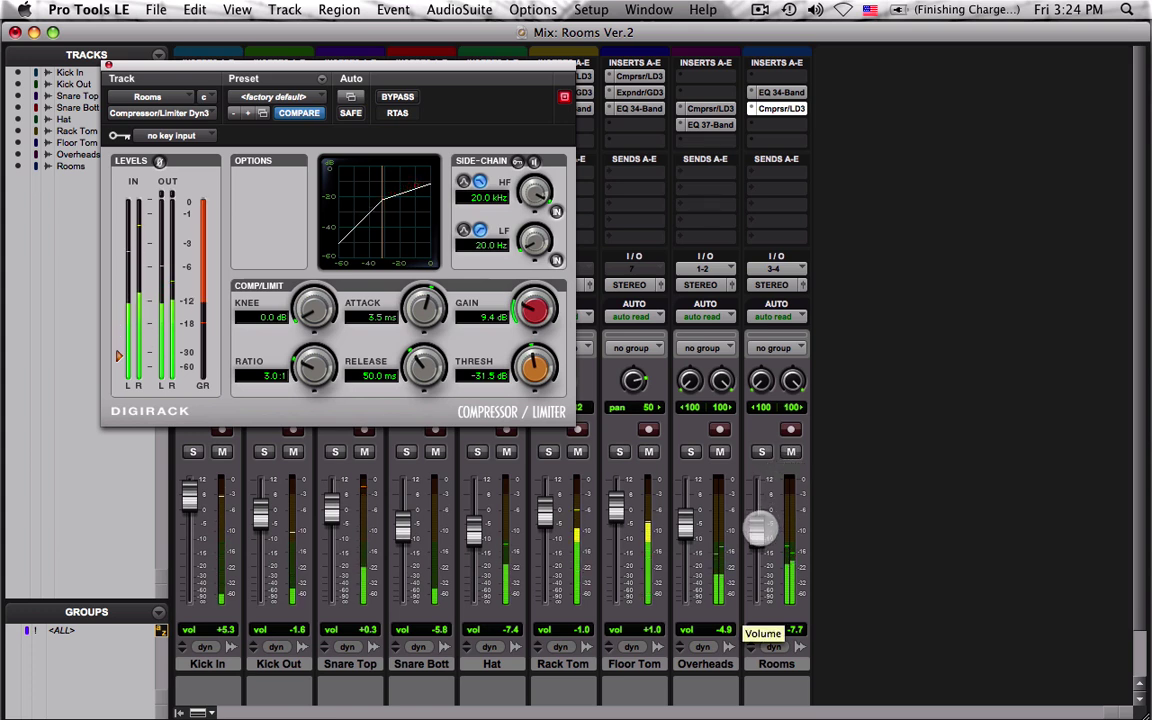
{"action": "left_click_drag", "start_coordinate": [760, 530], "coordinate": [760, 520]}
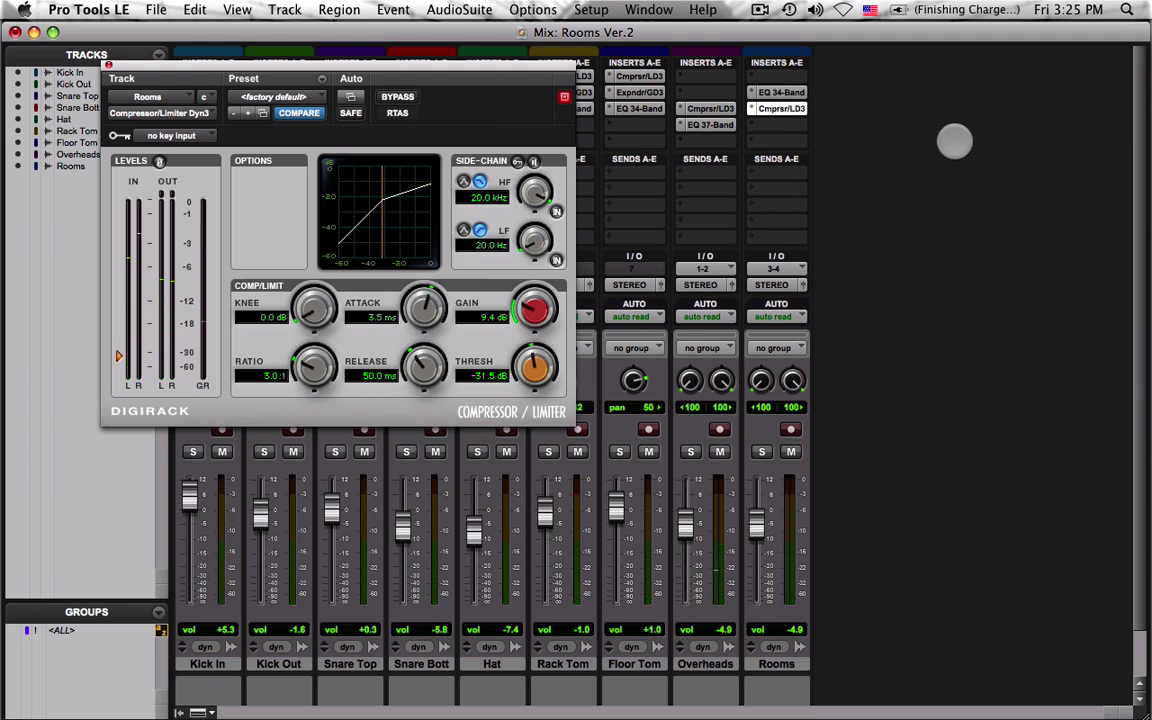
Solo Rooms, move its EQ 3 4-Band from insert B to insert D after the compressor, and unsolo the track.
{"action": "left_click", "coordinate": [781, 108]}
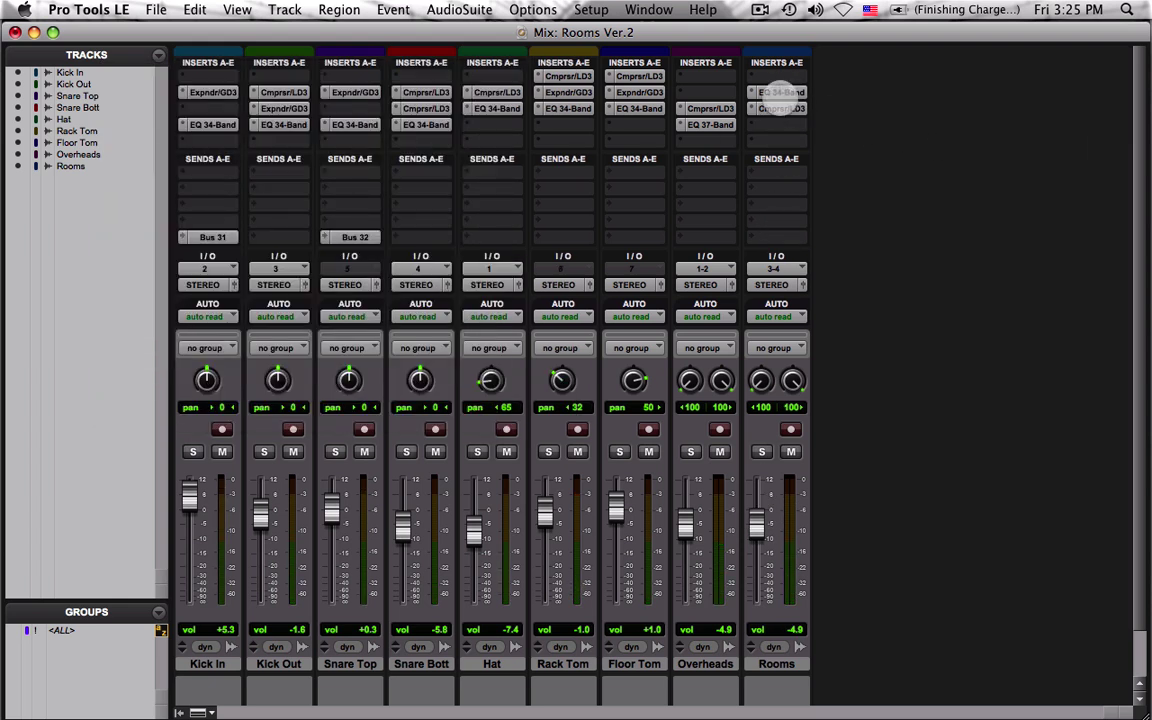
{"action": "left_click", "coordinate": [779, 92]}
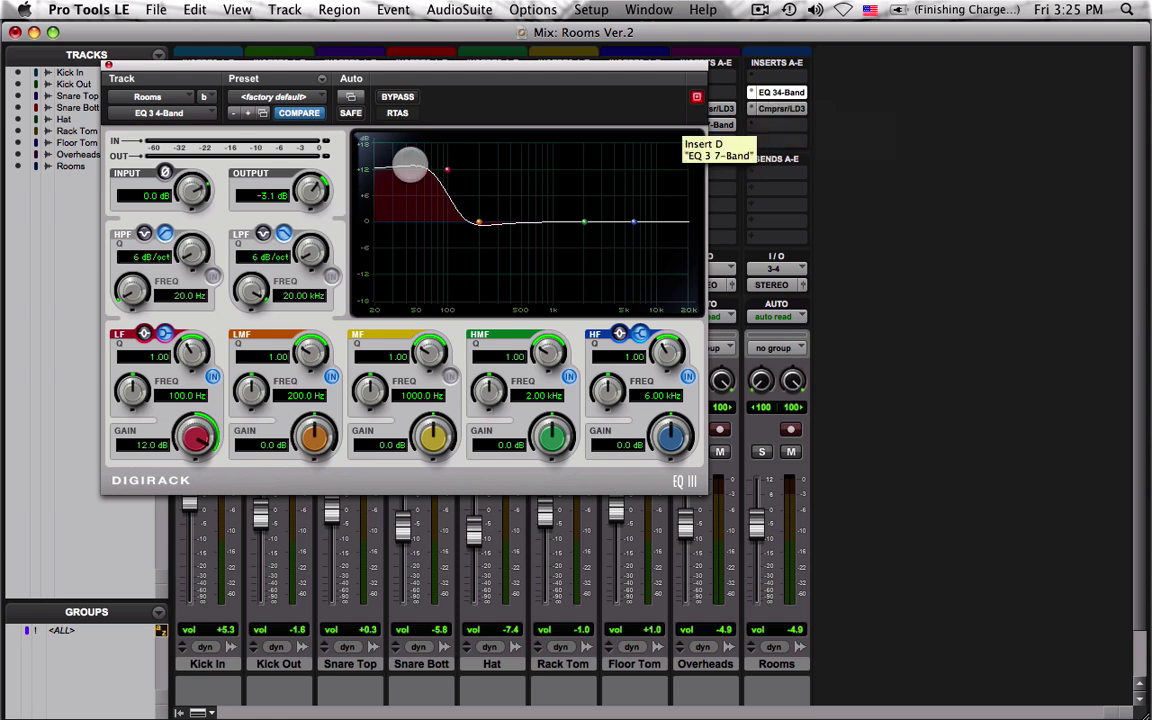
{"action": "left_click", "coordinate": [760, 451]}
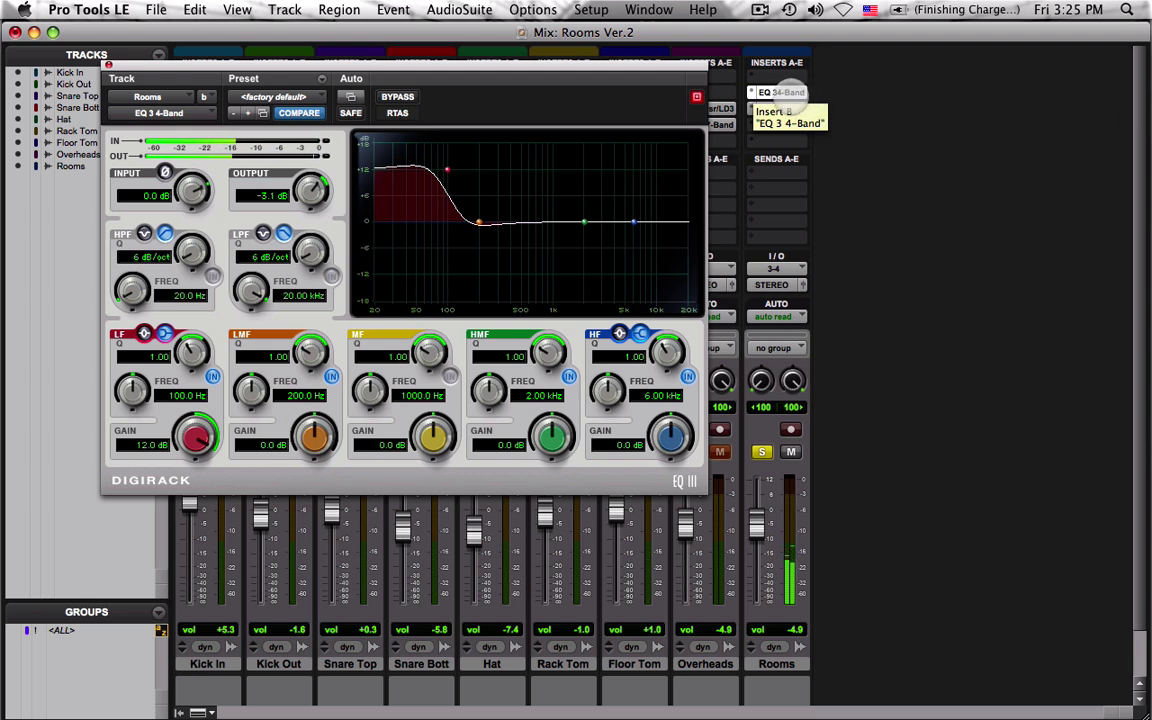
{"action": "left_click_drag", "start_coordinate": [790, 92], "coordinate": [787, 126]}
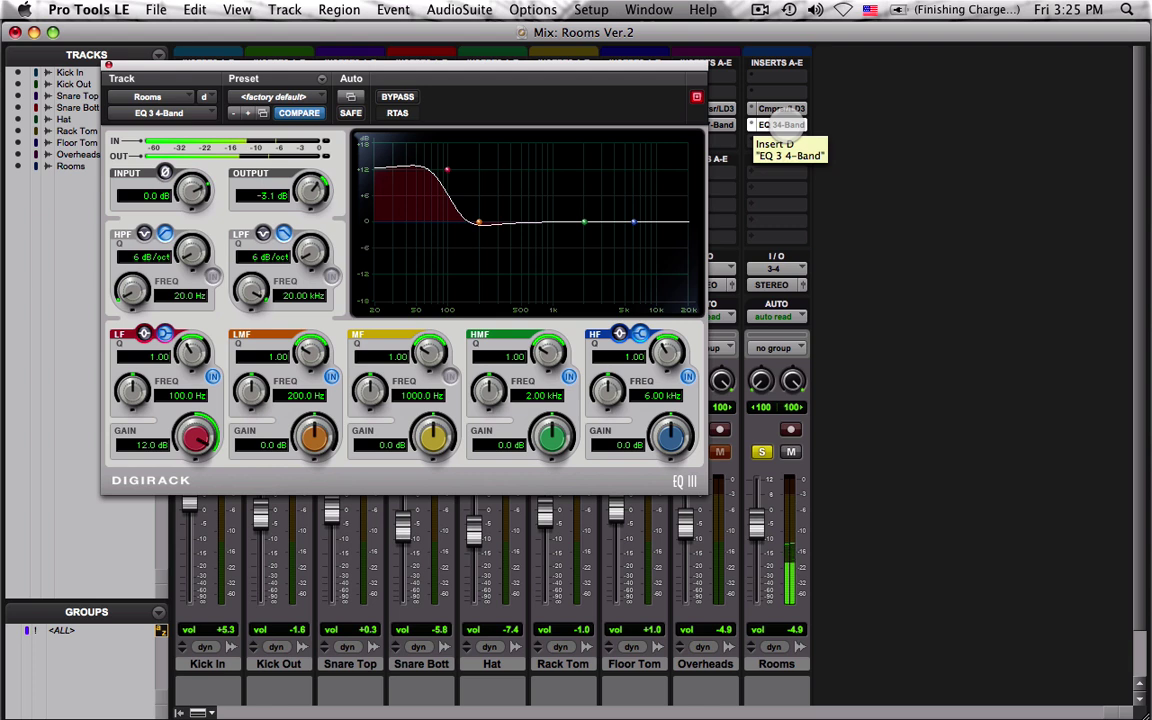
{"action": "left_click", "coordinate": [762, 452]}
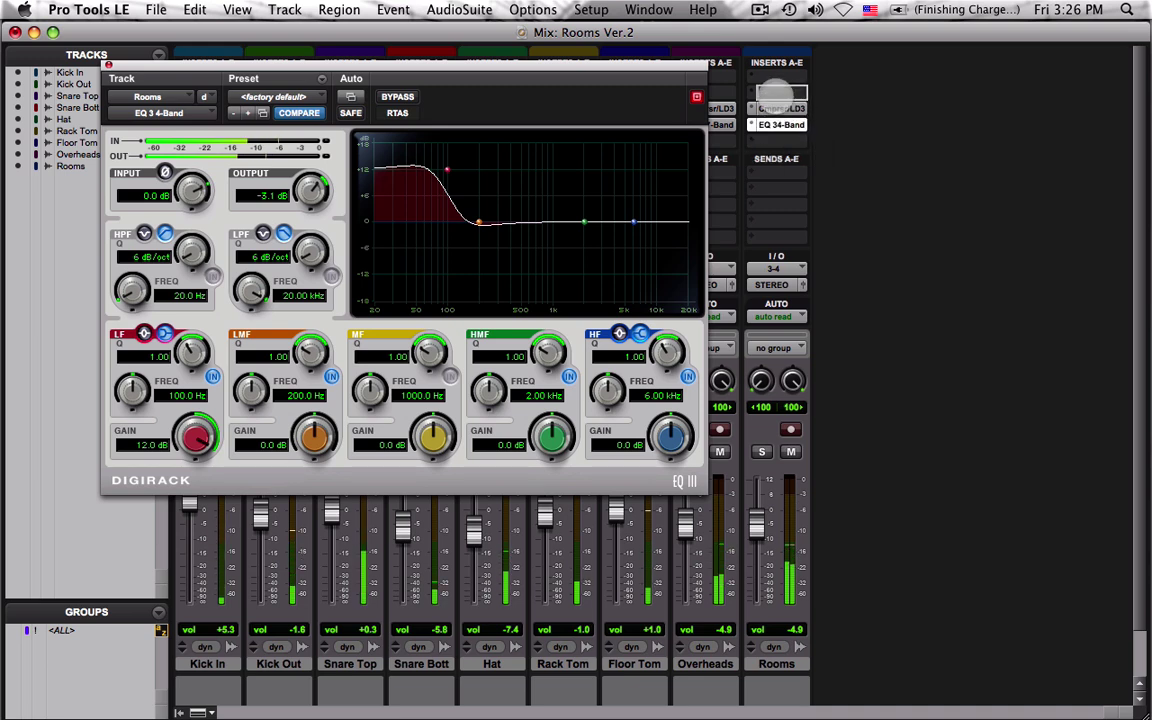
Switch the Rooms EQ between inserts B and D to compare its order with the compressor, finishing on insert B.
{"action": "left_click_drag", "start_coordinate": [775, 90], "coordinate": [775, 90]}
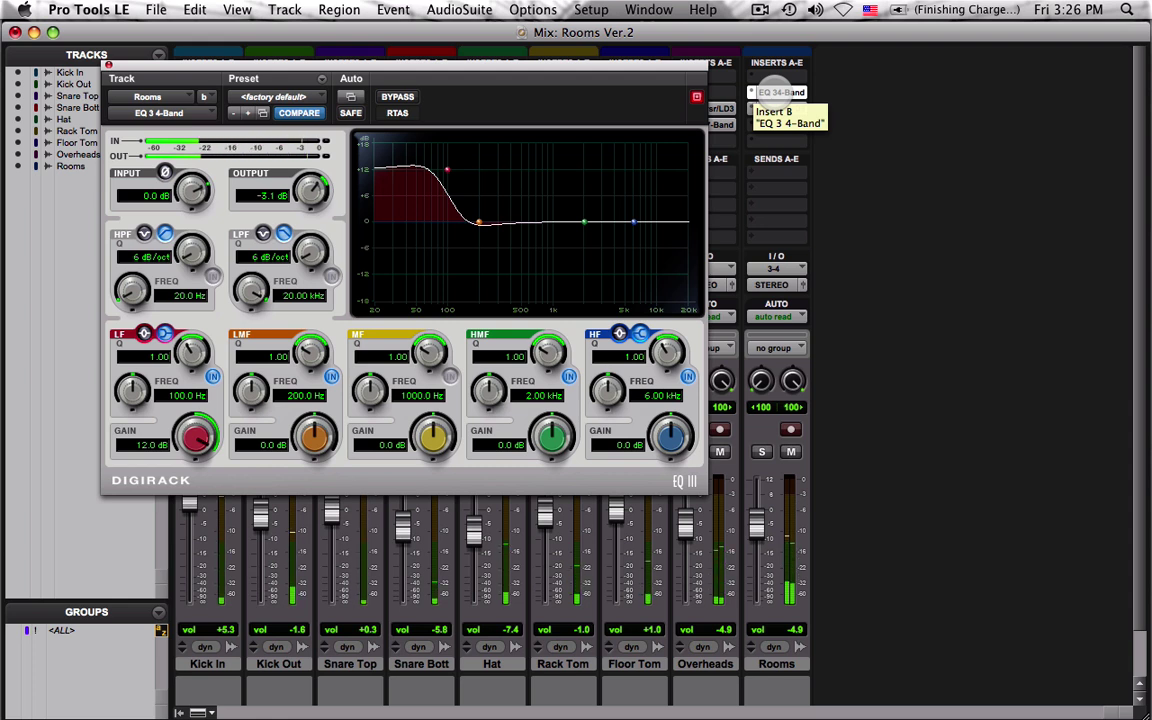
{"action": "left_click_drag", "start_coordinate": [777, 108], "coordinate": [780, 125]}
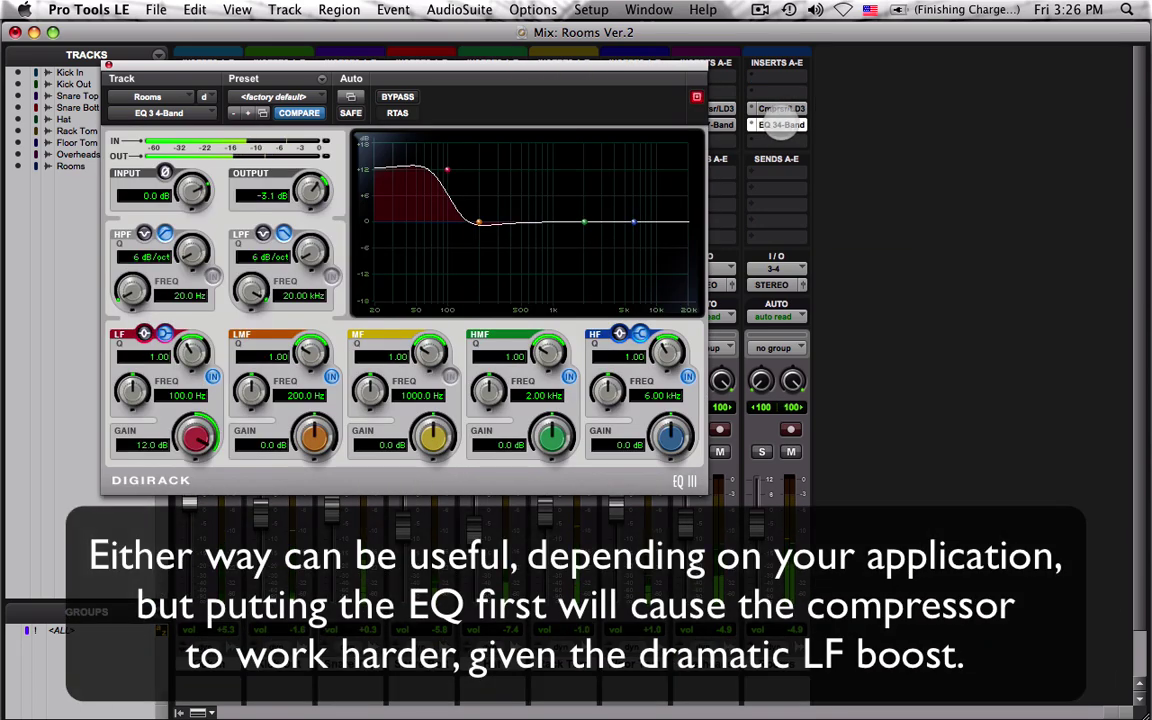
{"action": "left_click_drag", "start_coordinate": [781, 125], "coordinate": [777, 91]}
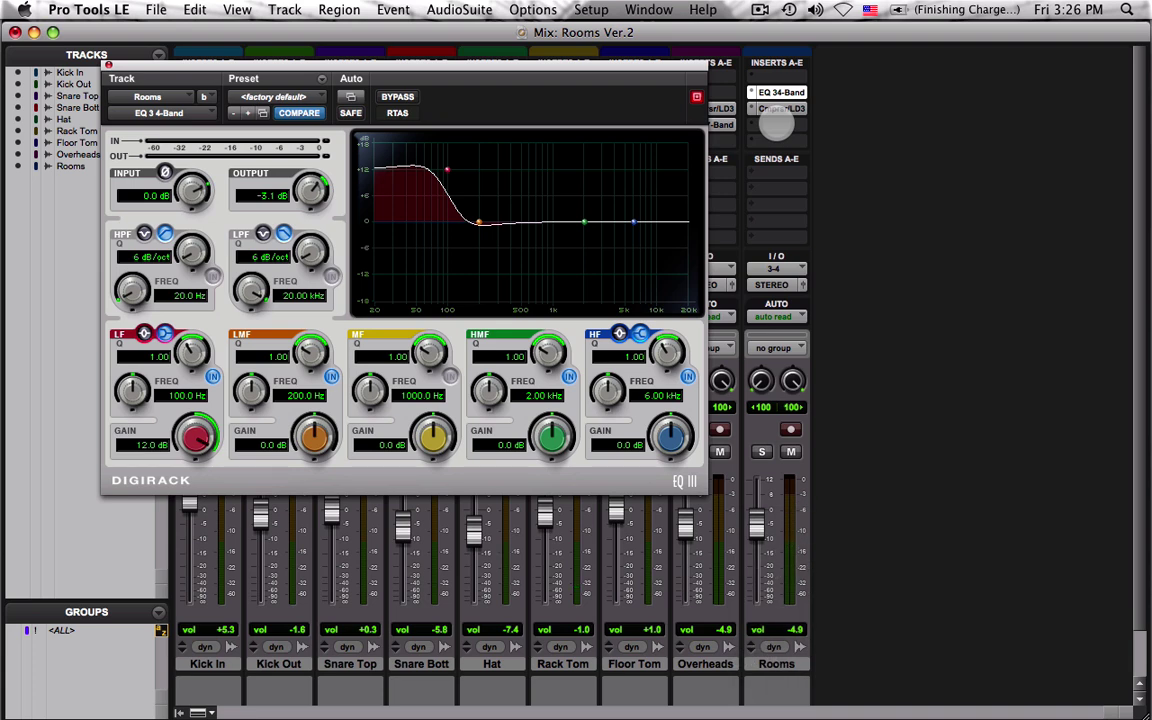
Review the settings of the Rooms compressor and EQ 3 4-Band, leaving the compressor window open.
{"action": "left_click", "coordinate": [778, 108]}
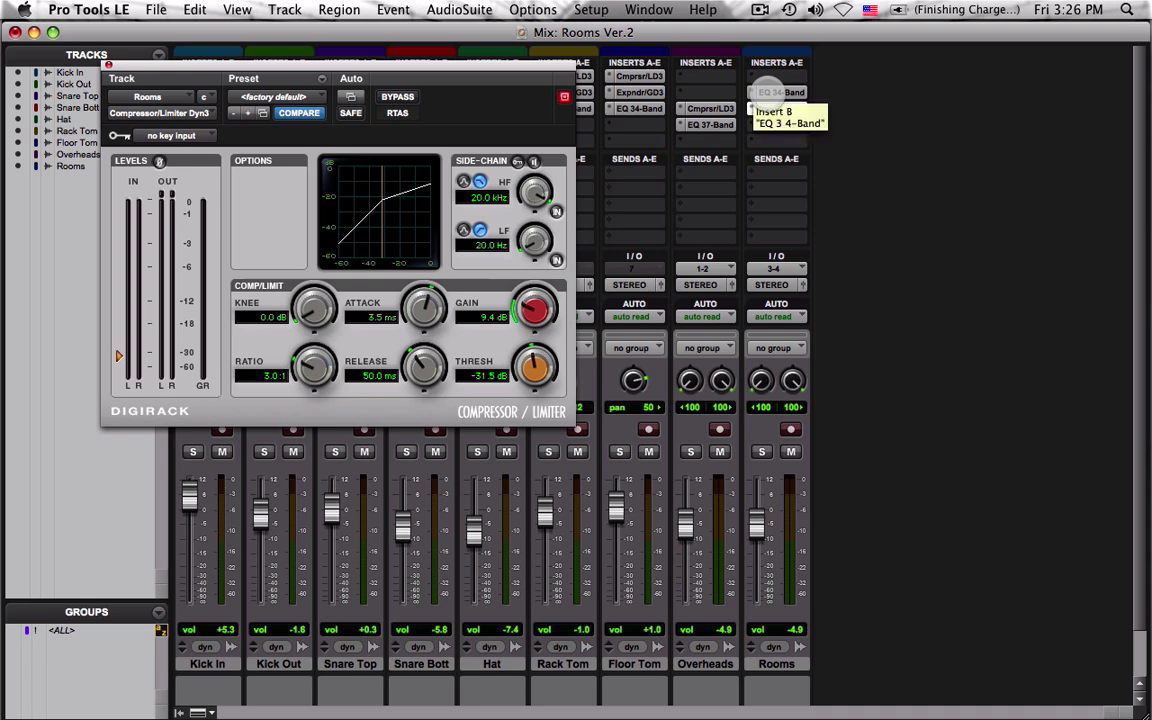
{"action": "left_click", "coordinate": [767, 92]}
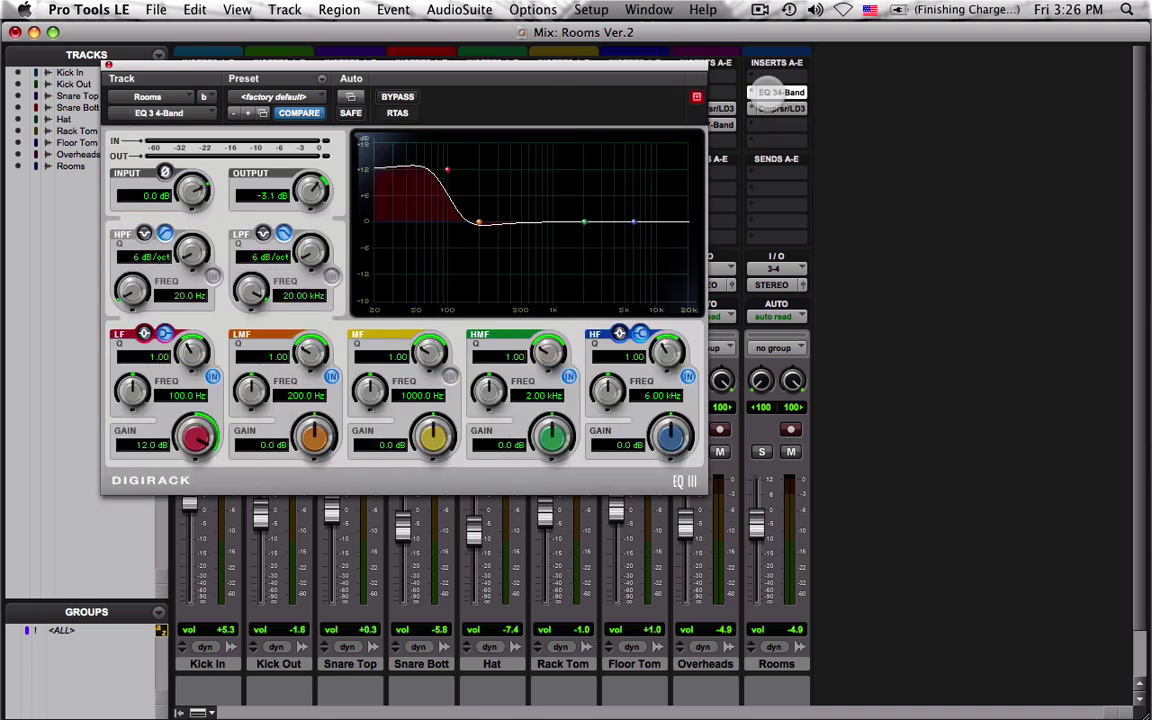
{"action": "left_click", "coordinate": [780, 108]}
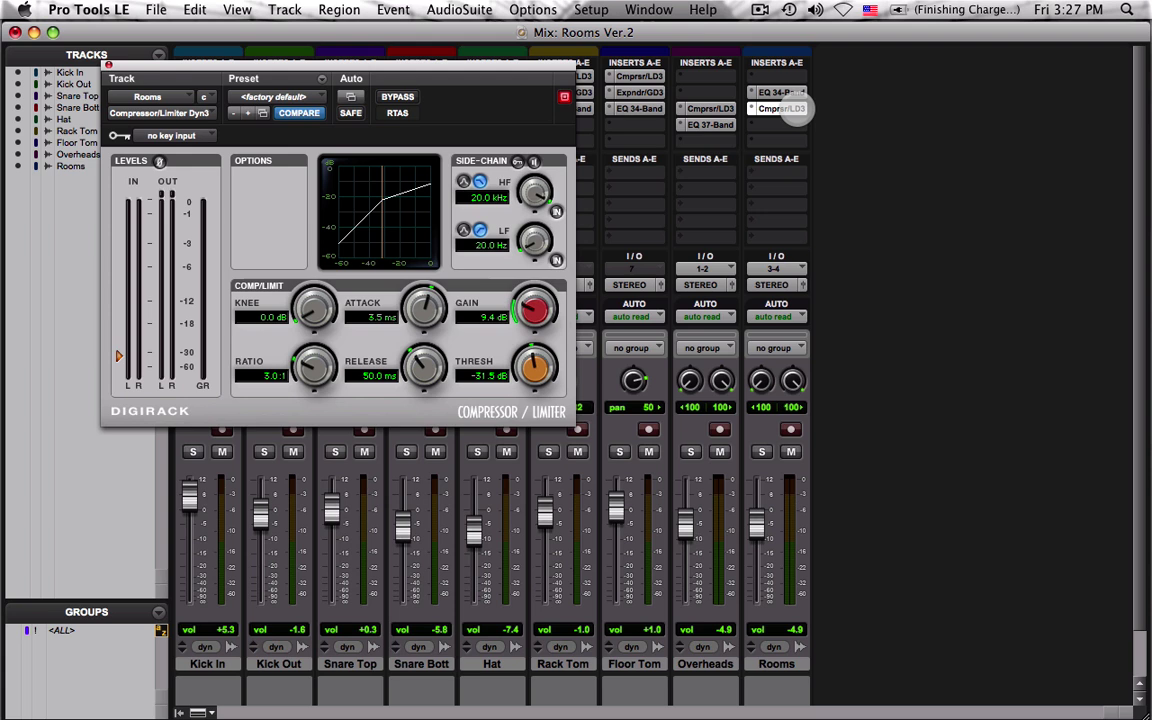
Play the full drum mix and lower the Rooms volume to -6.8 dB.
{"action": "key", "text": "space"}
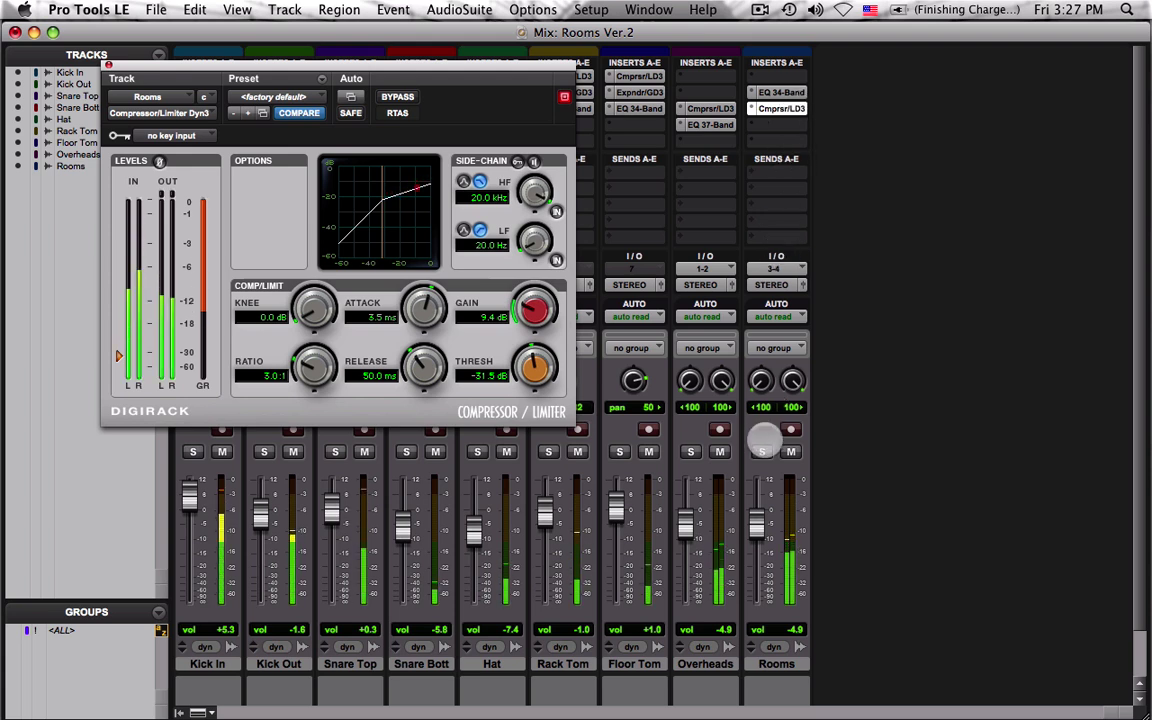
{"action": "left_click_drag", "start_coordinate": [757, 503], "coordinate": [757, 518]}
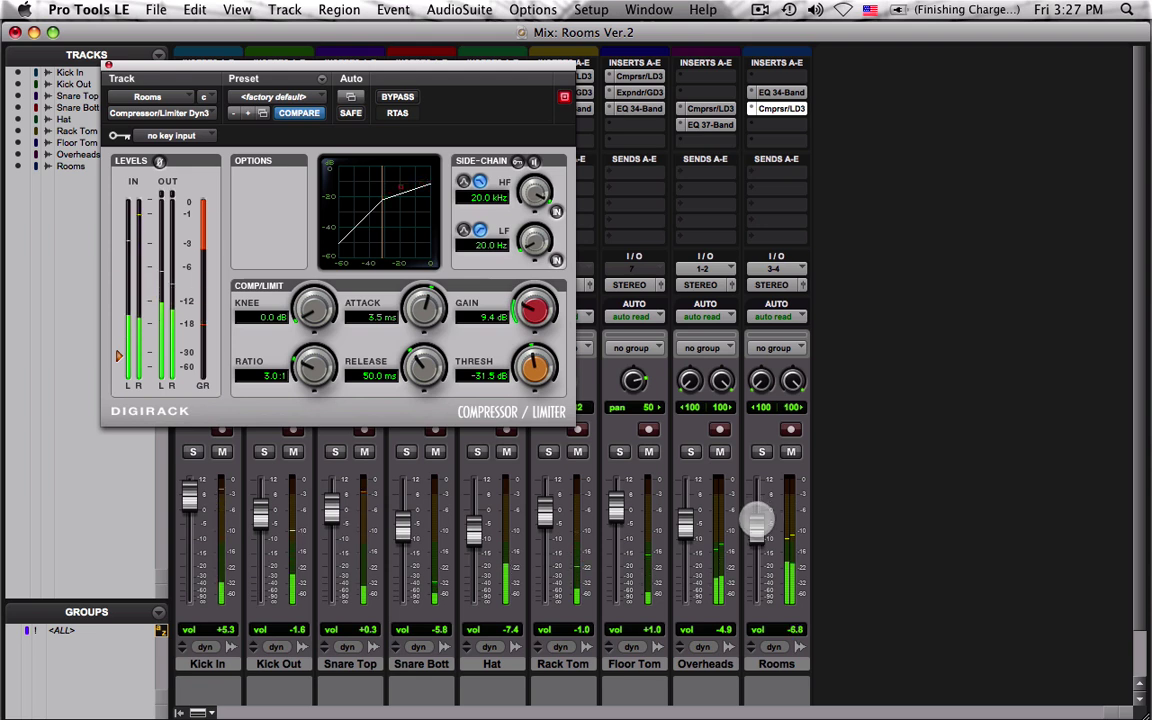